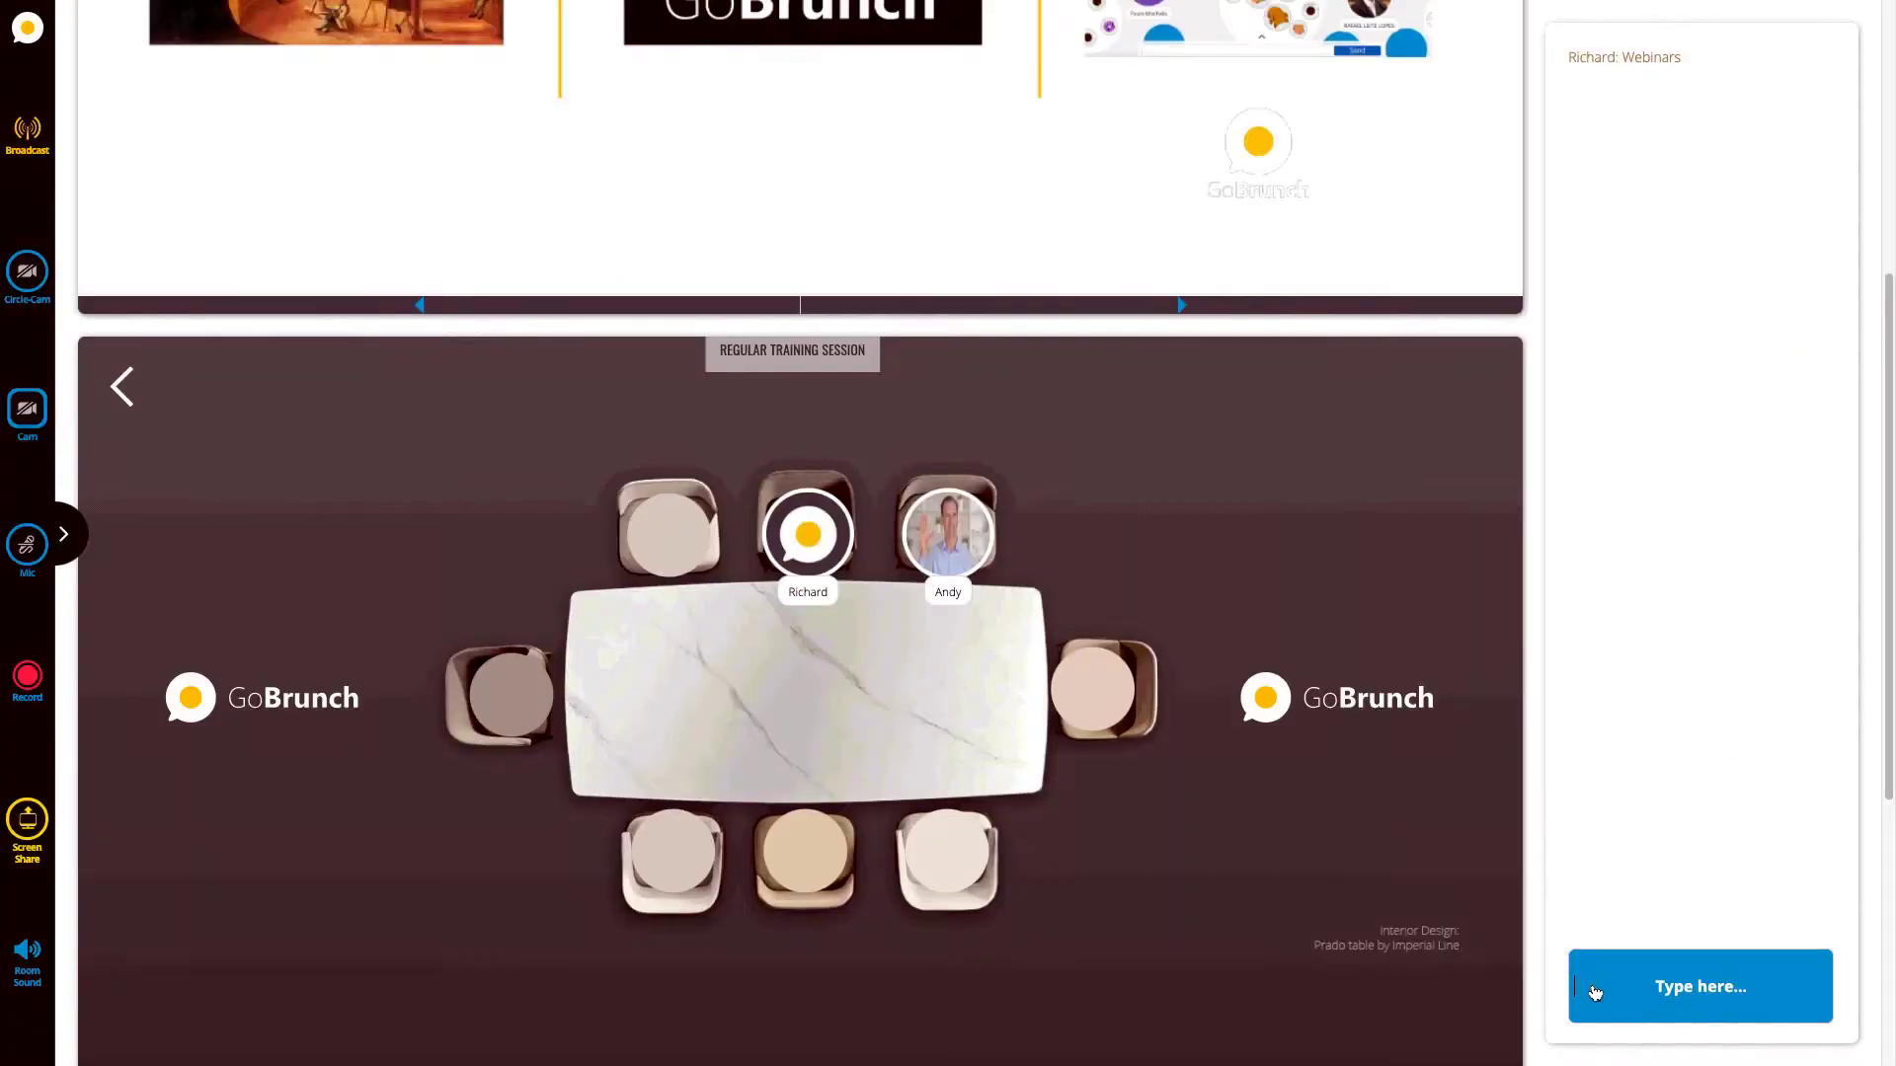
- Send the message 'Meetings' in the room chat
click(1595, 988)
text(Meetings)
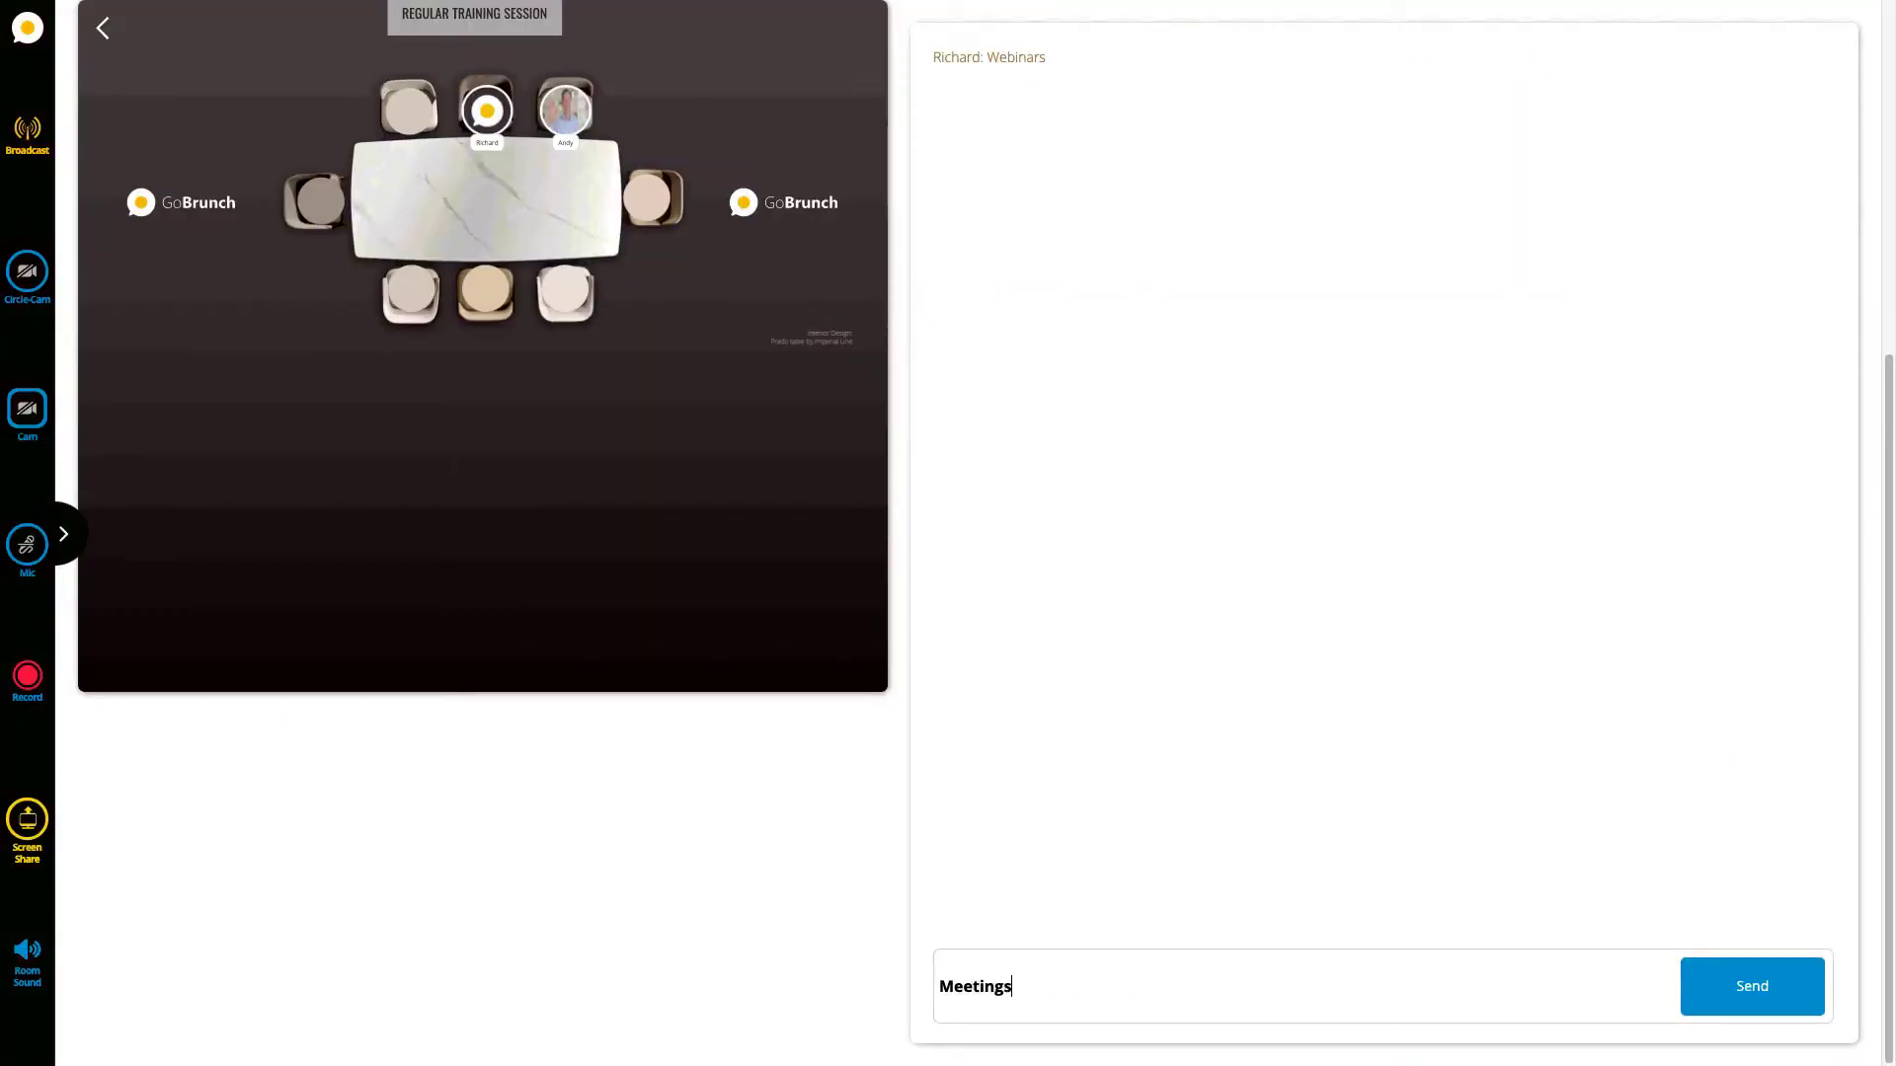
key(Return)
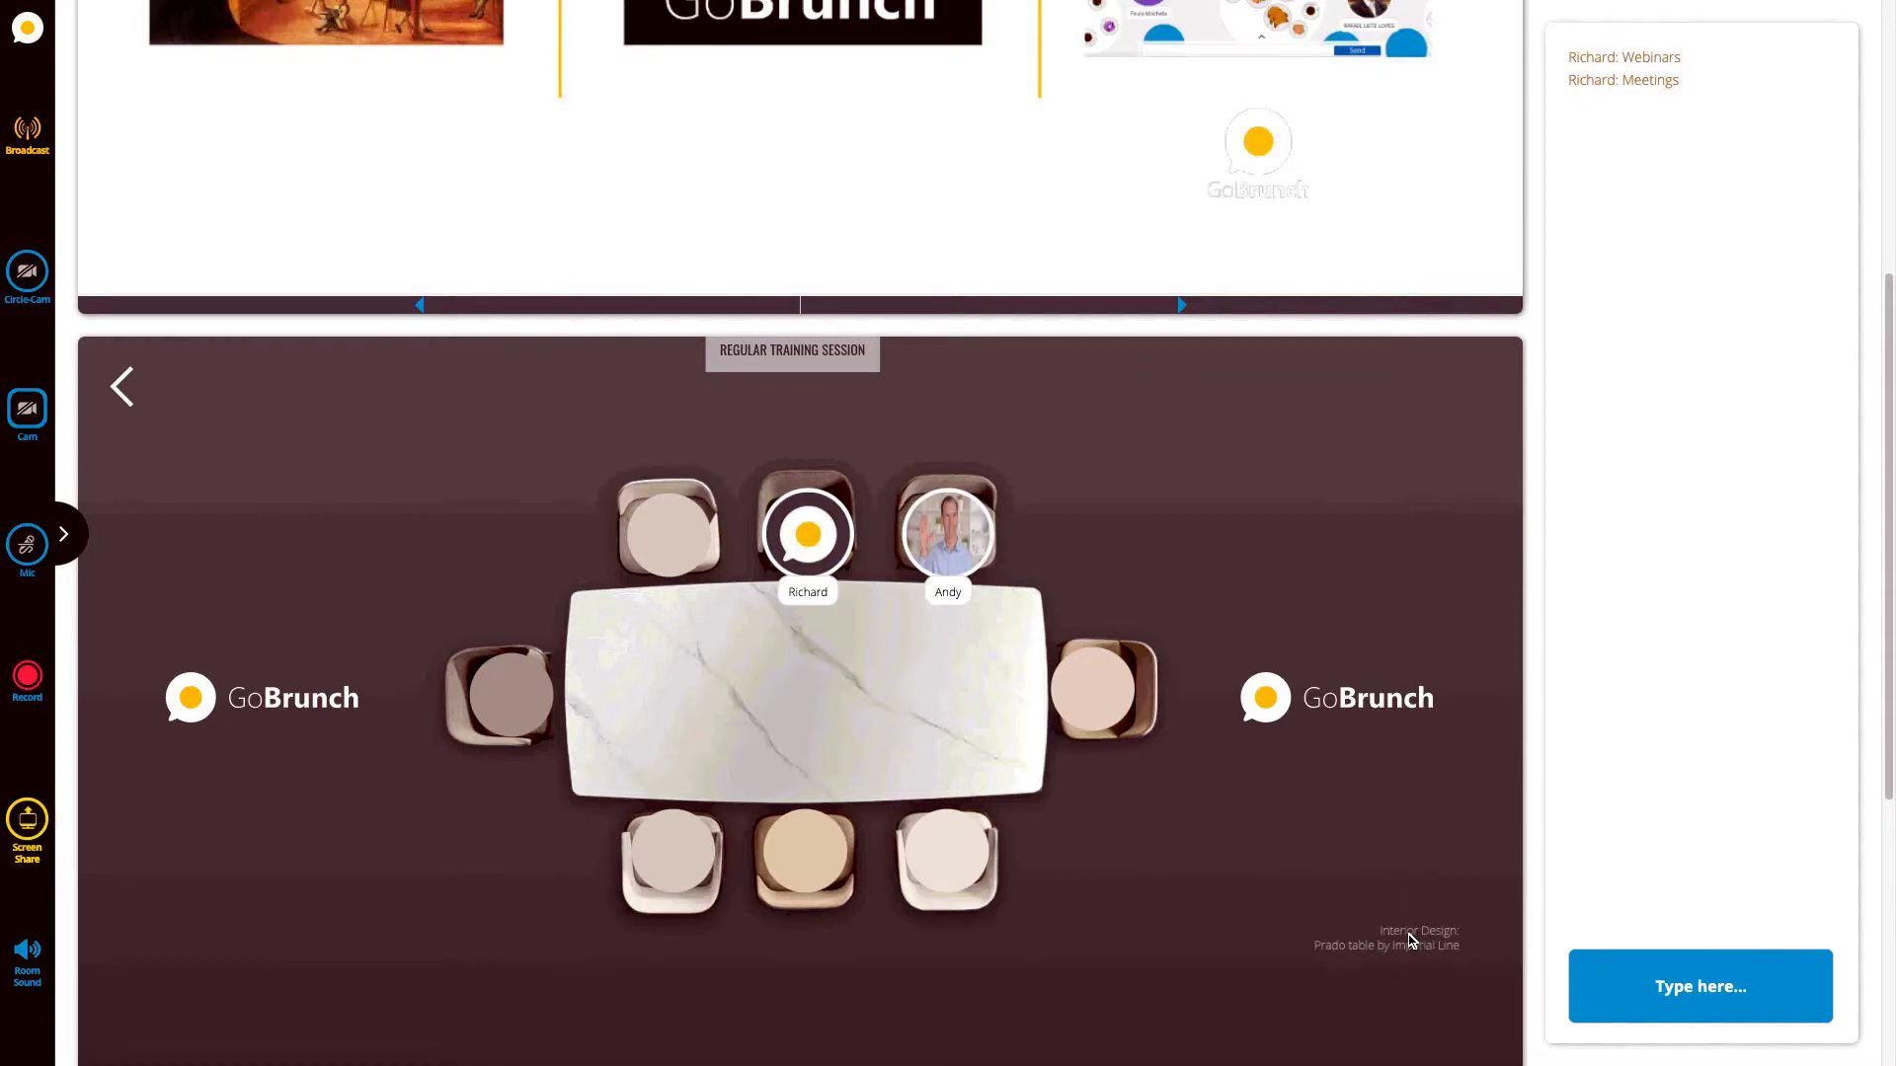
- Share the PowerPoint window showing the gobrunch-overview-en-2 presentation with the room
click(32, 681)
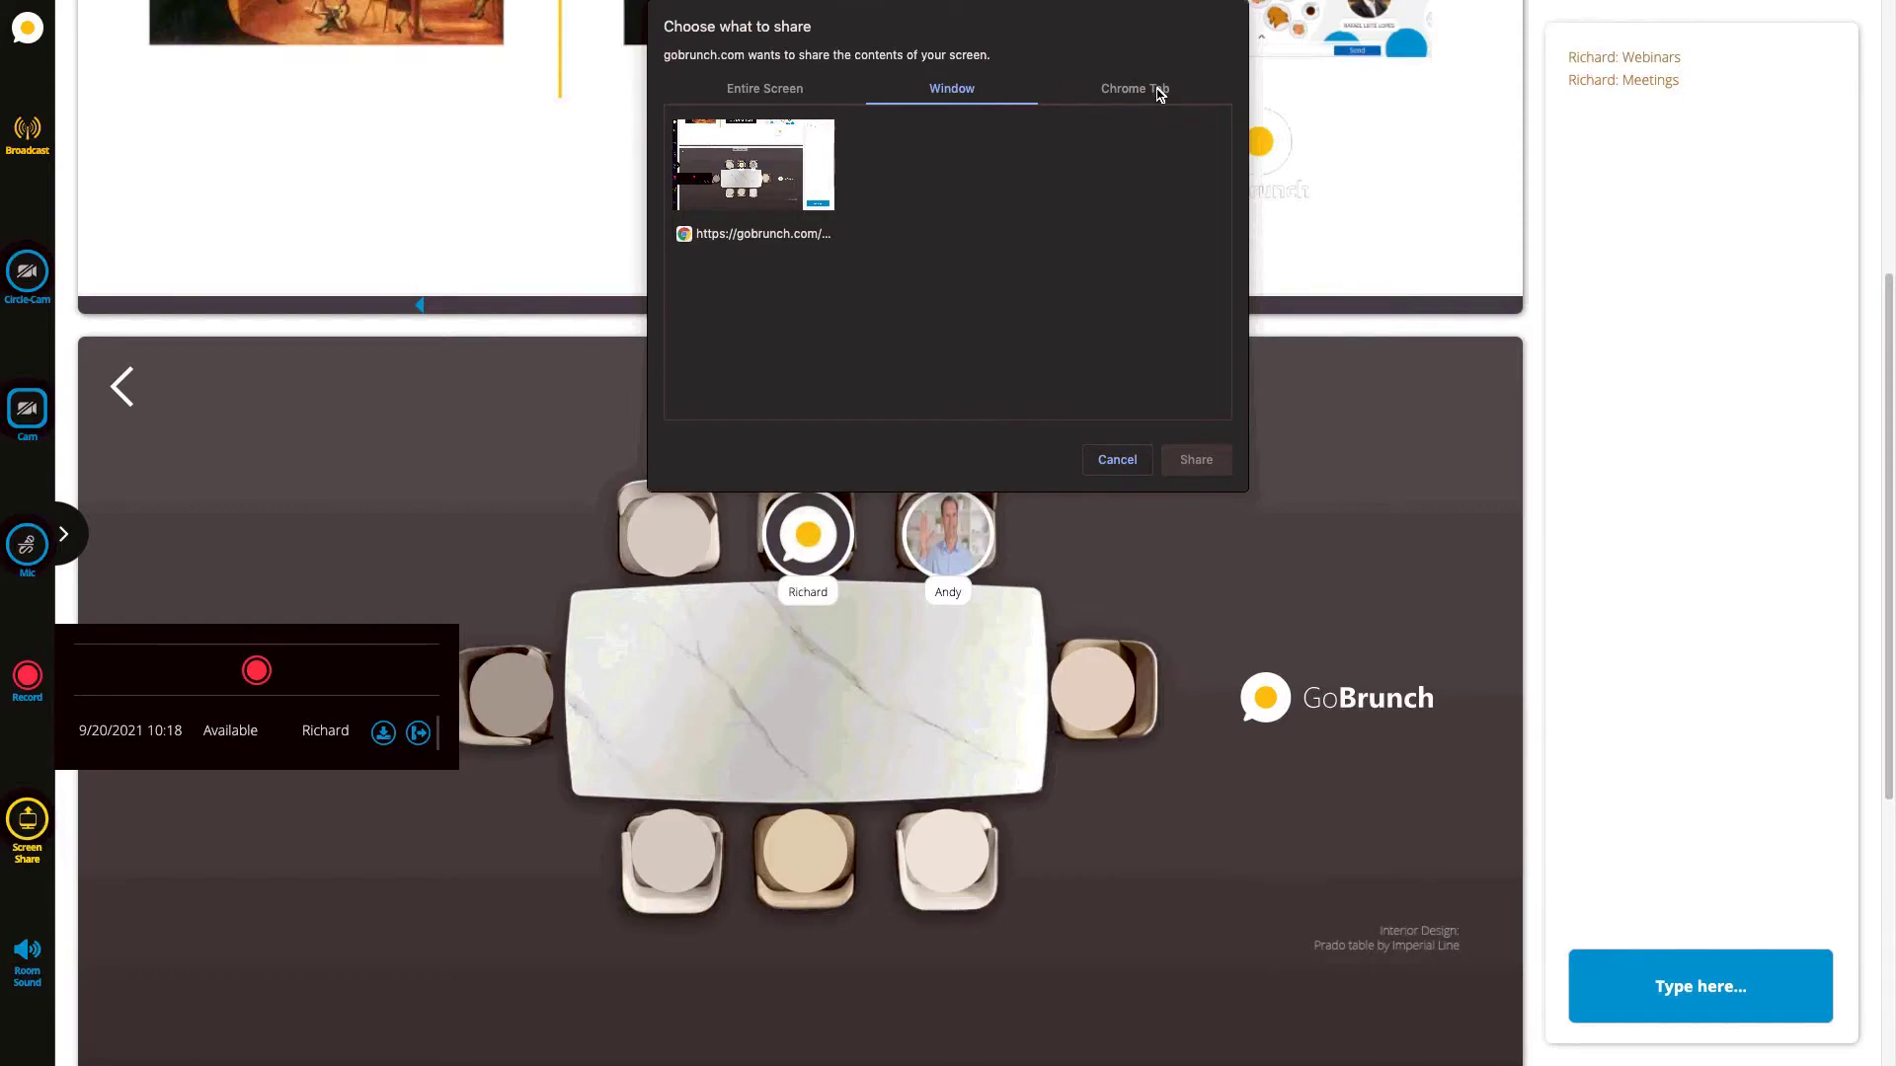
click(1160, 94)
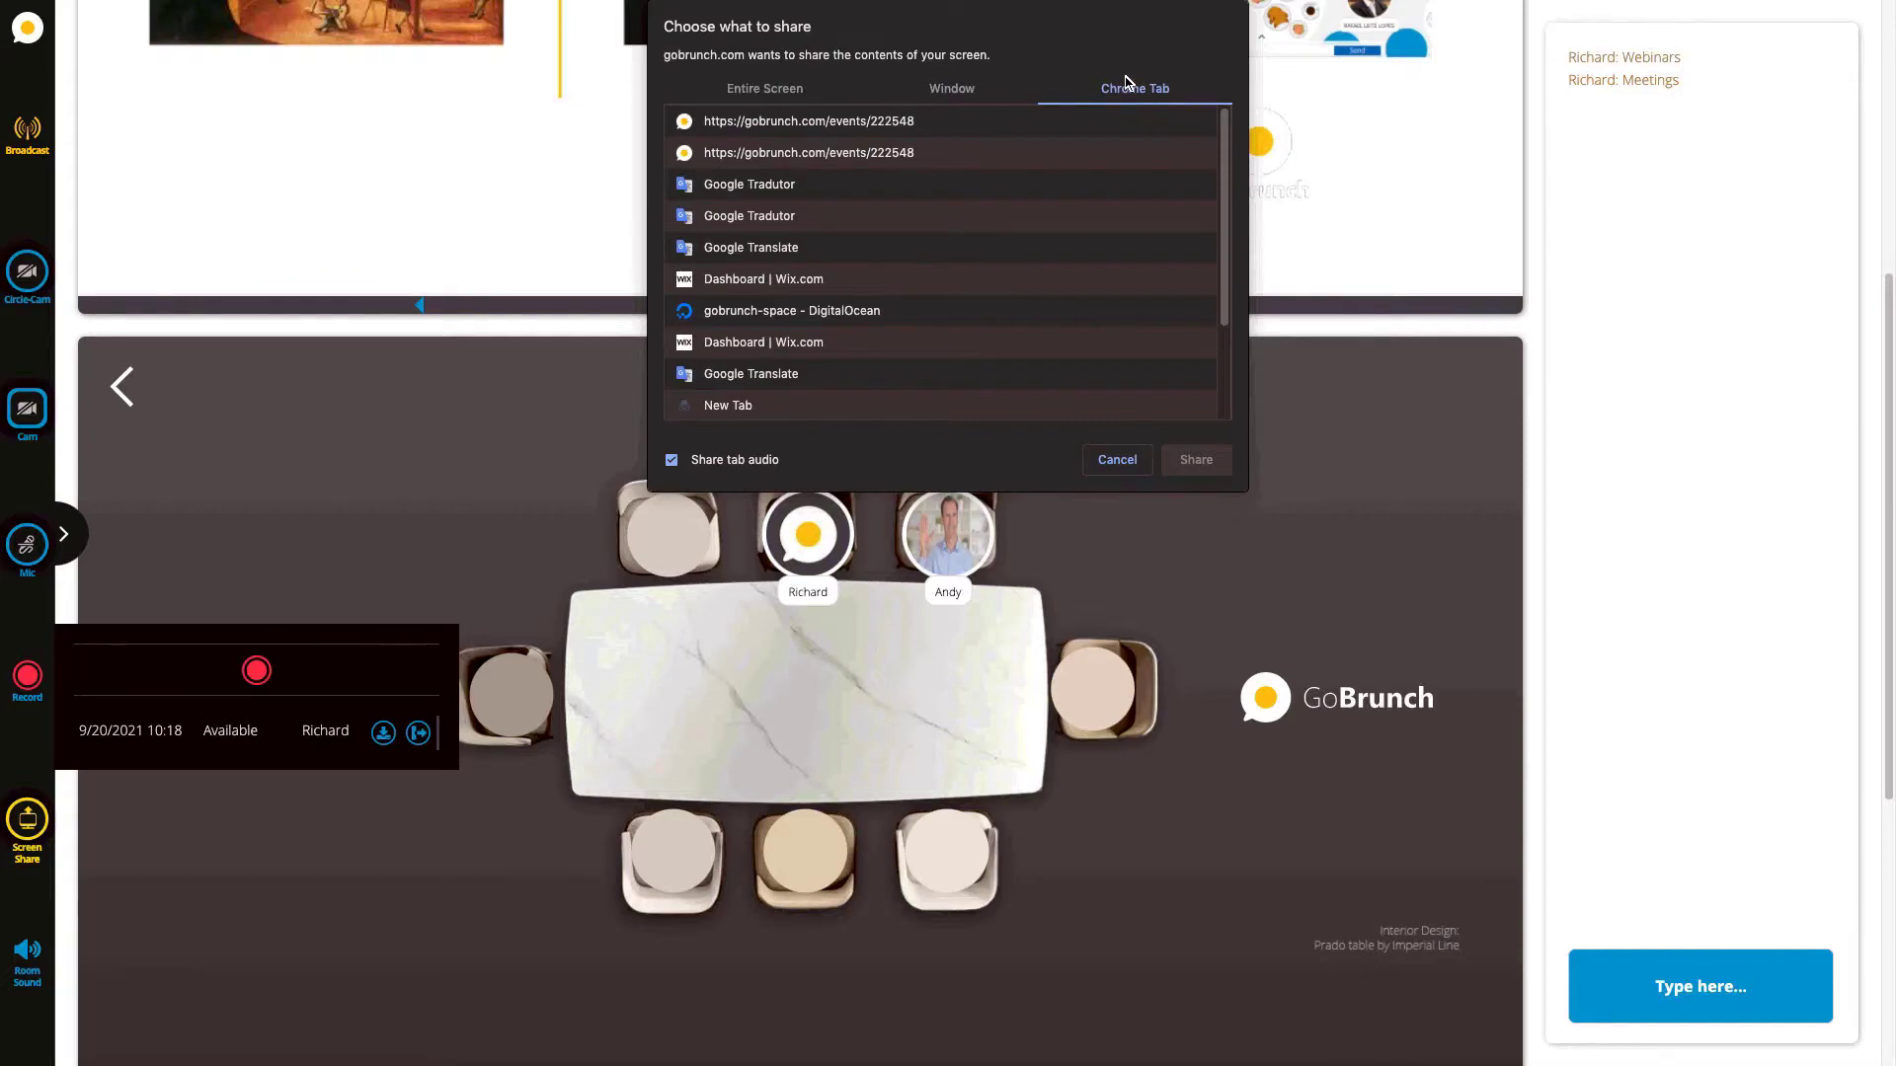
click(976, 99)
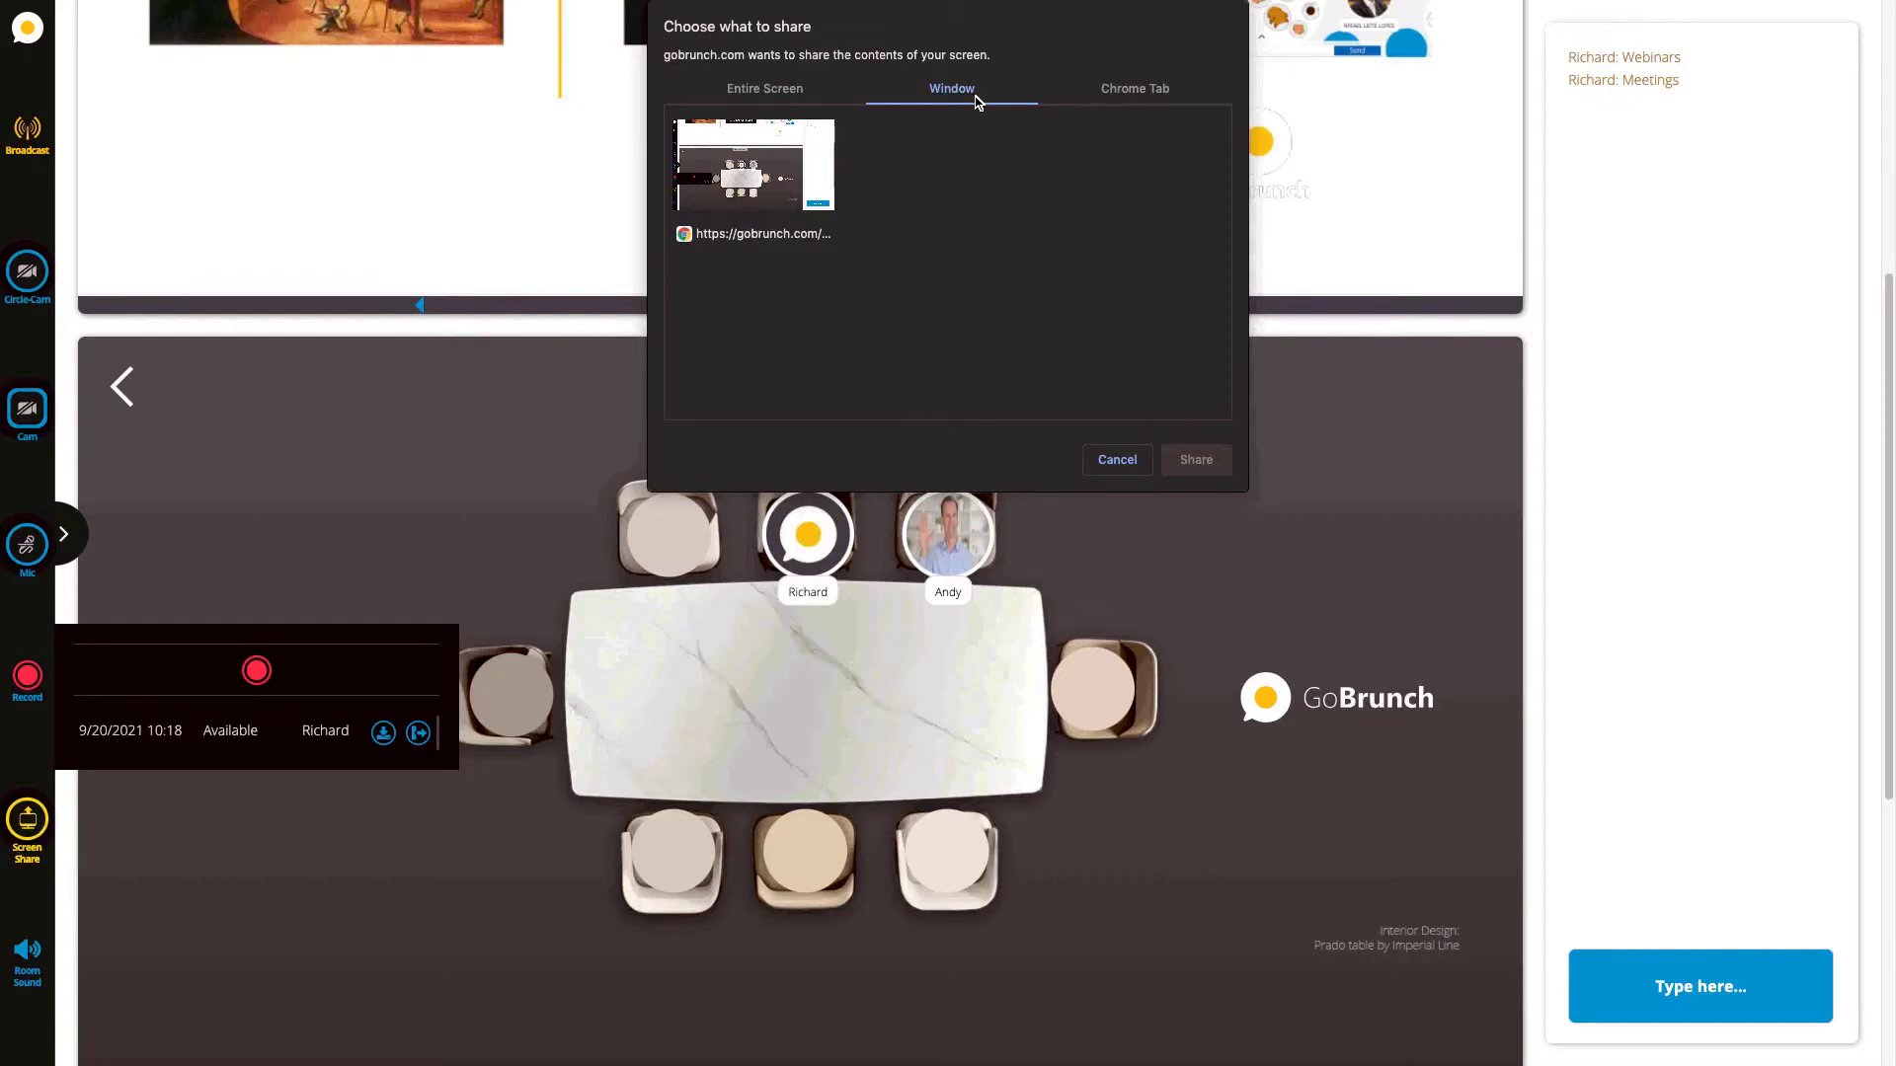
click(780, 183)
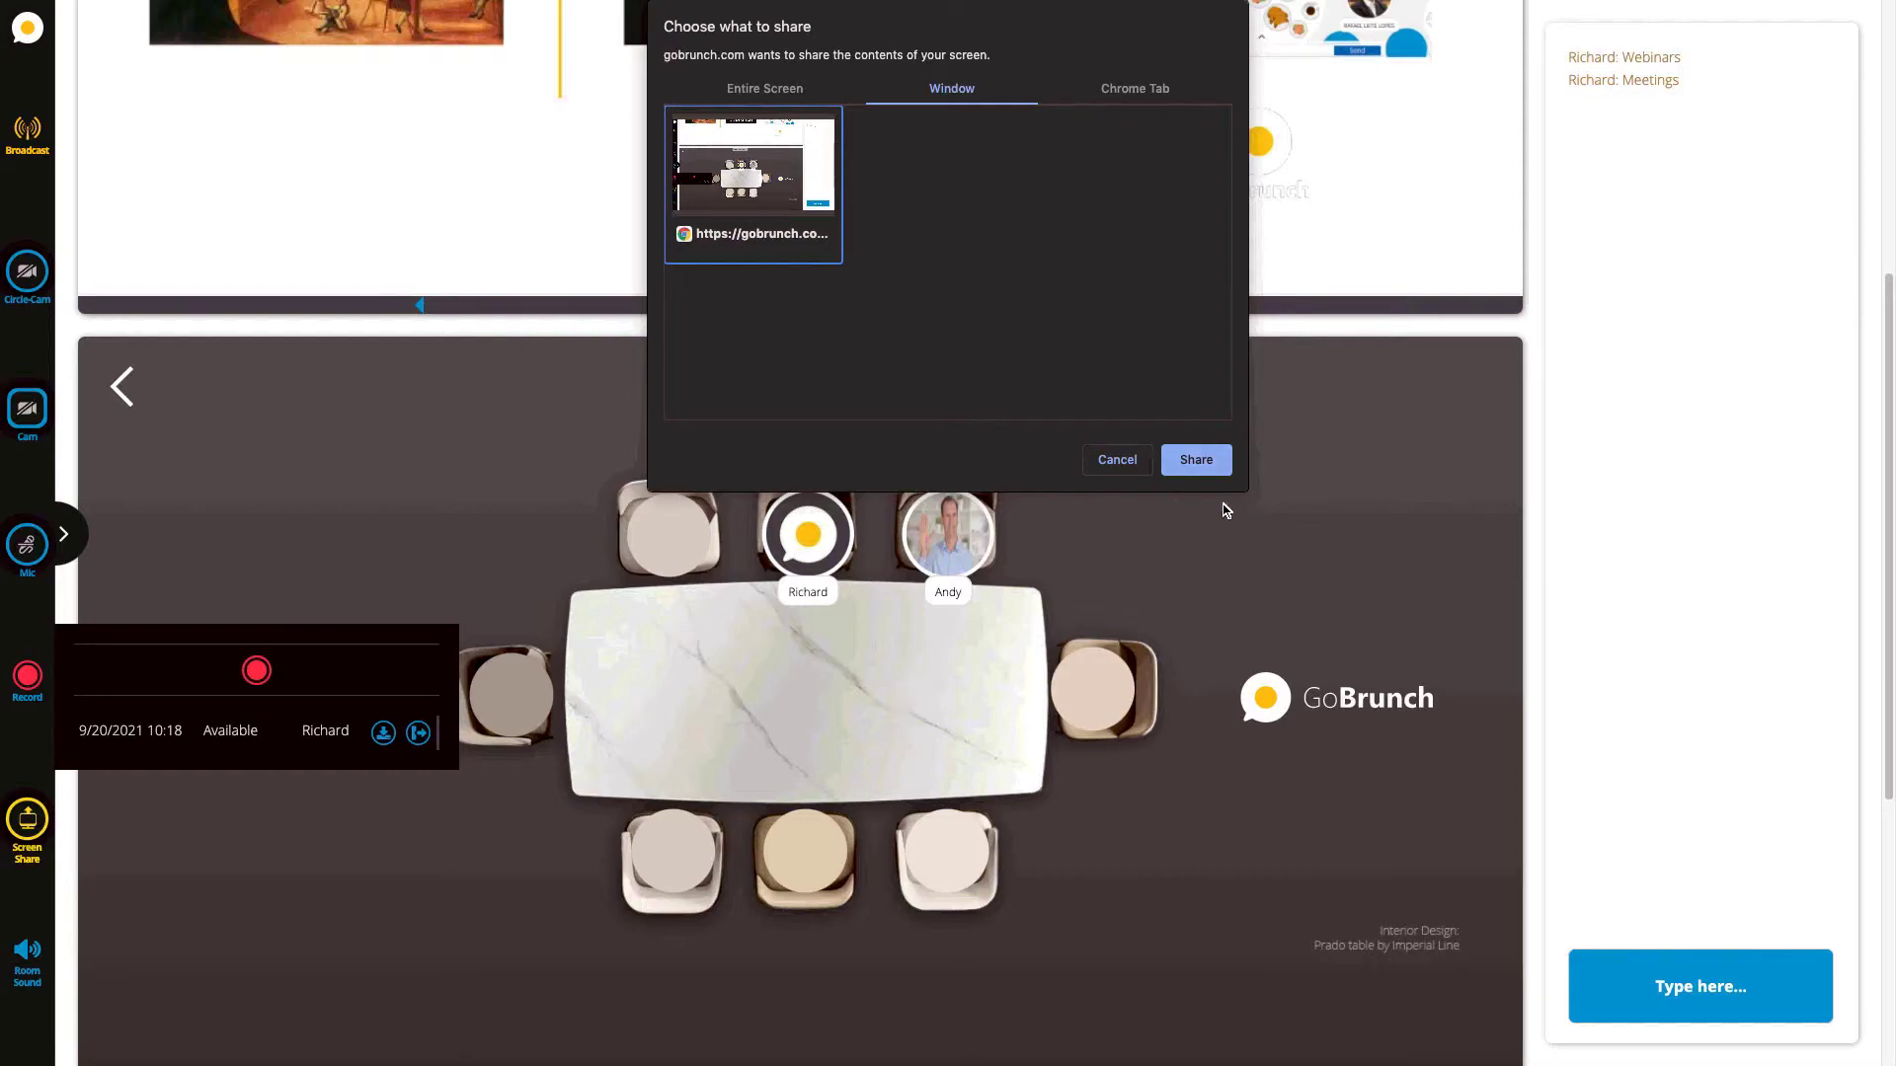
click(1198, 460)
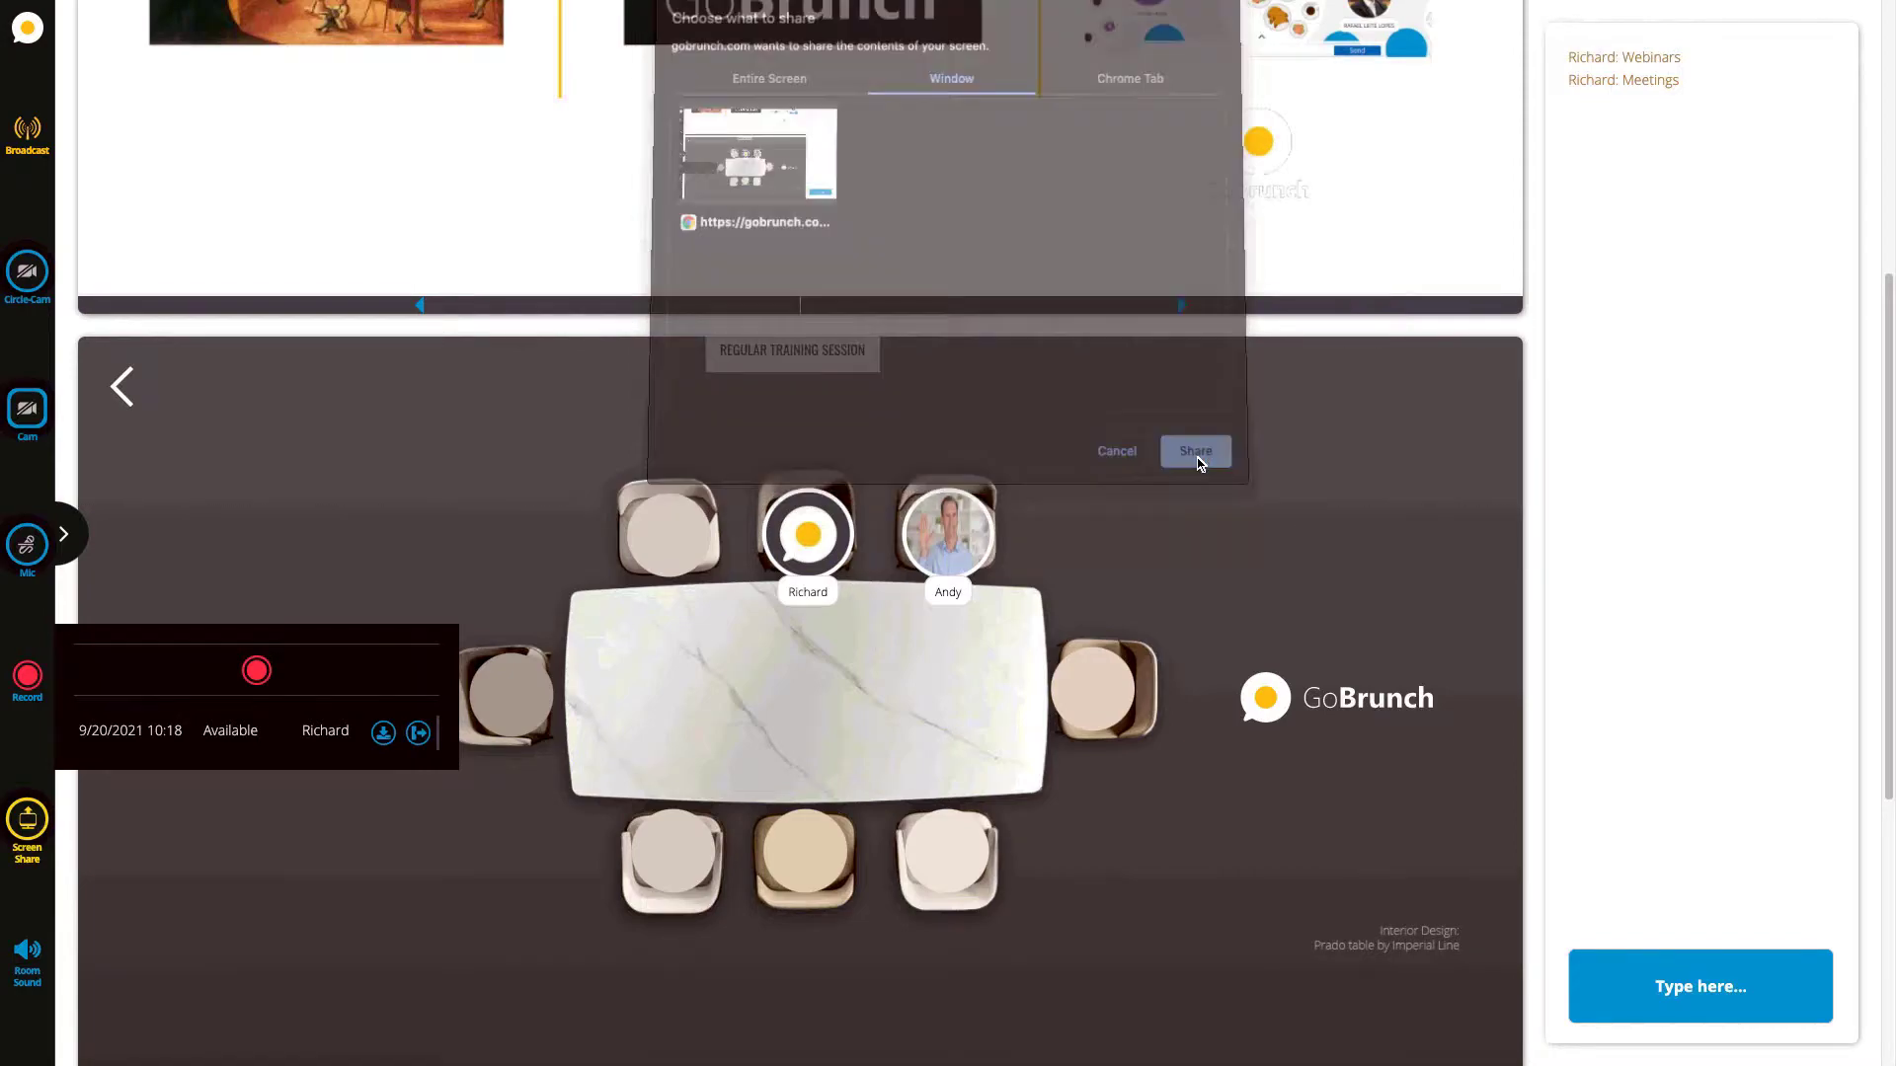
- Pause the running session recording and confirm ending it
click(32, 679)
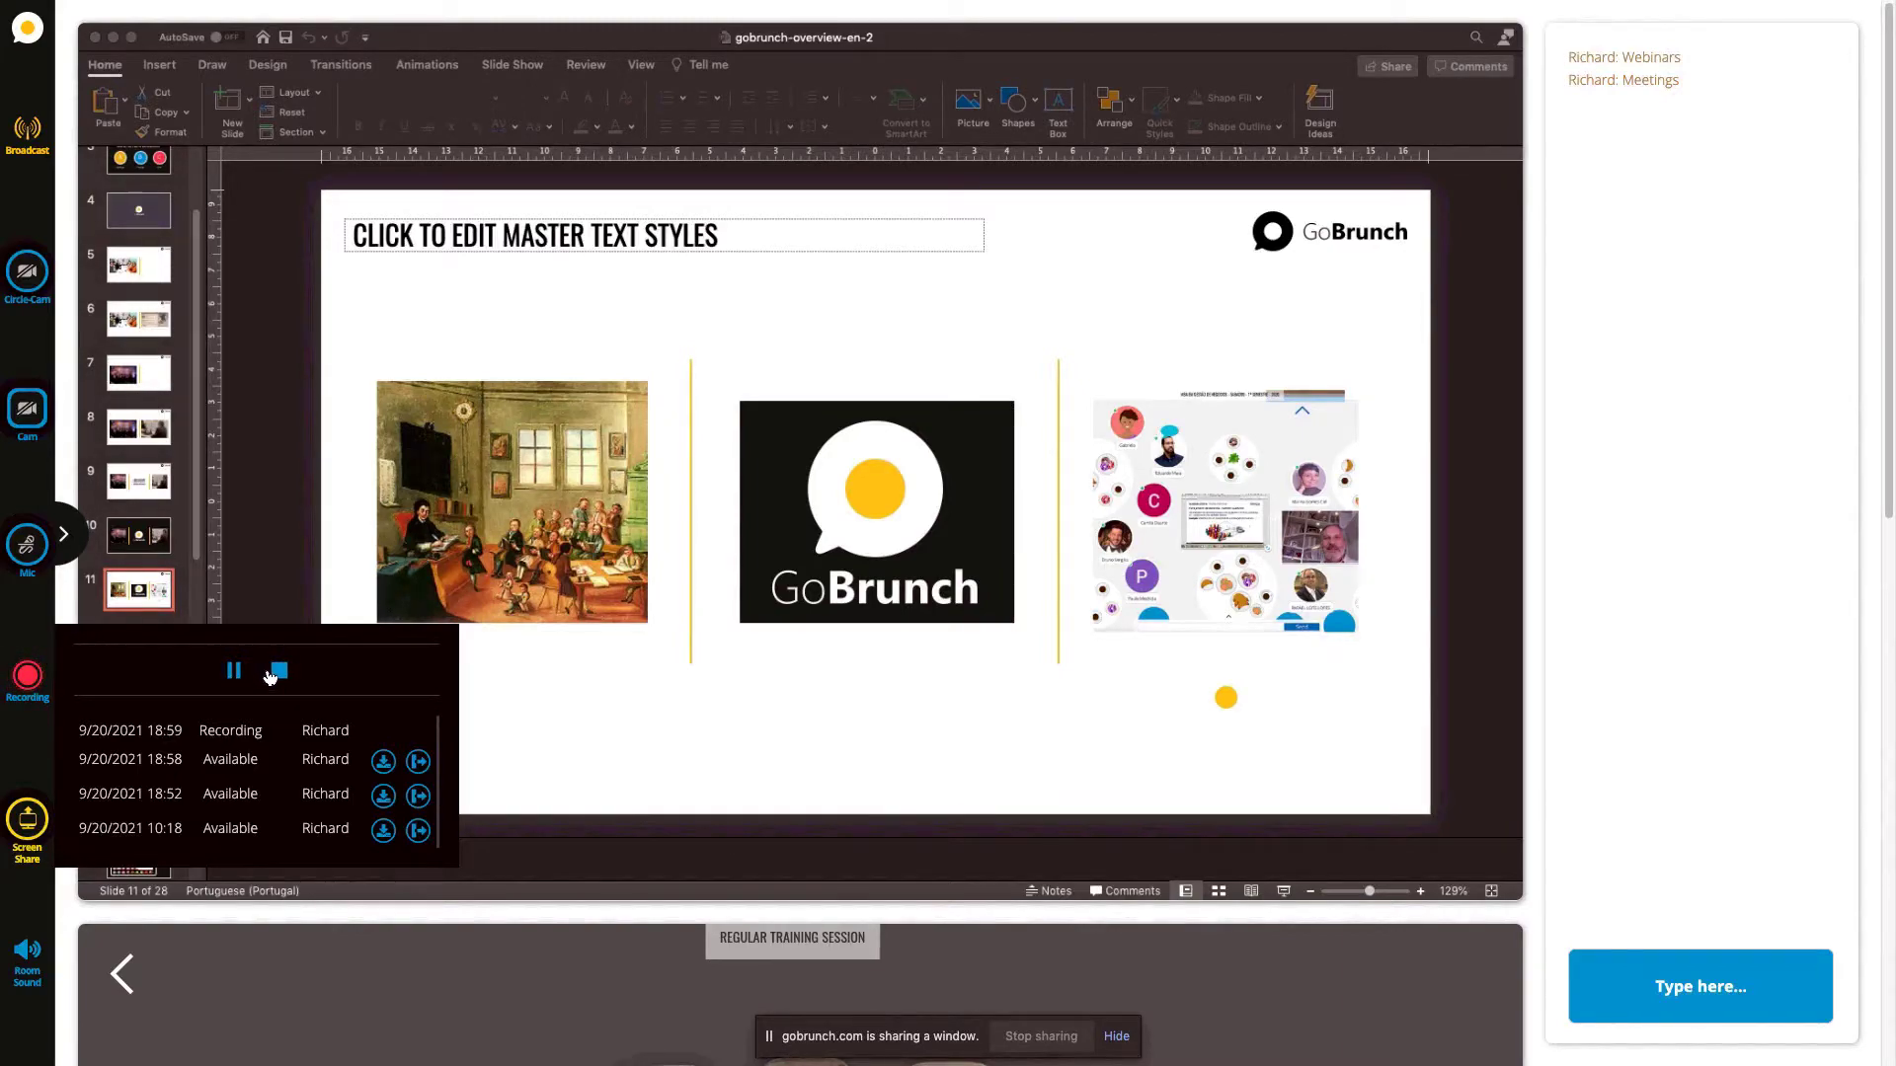
click(233, 671)
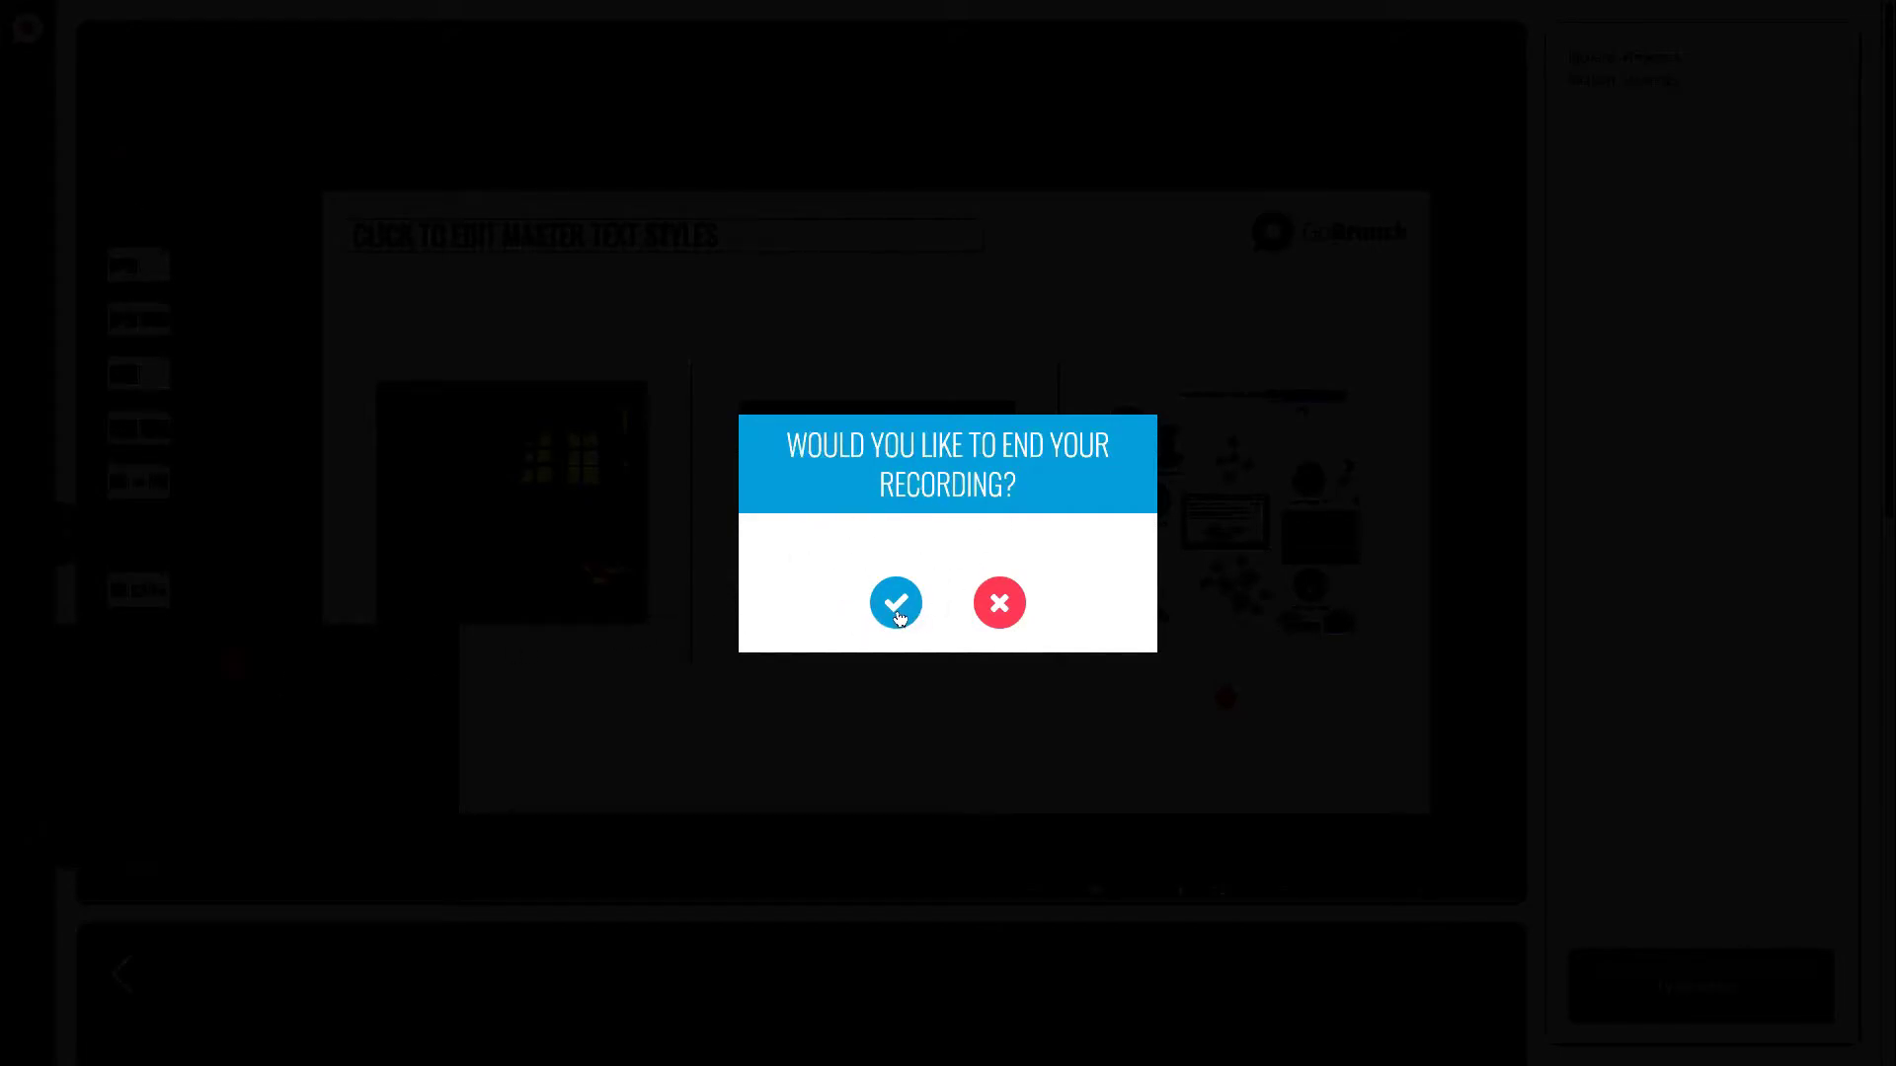
click(896, 604)
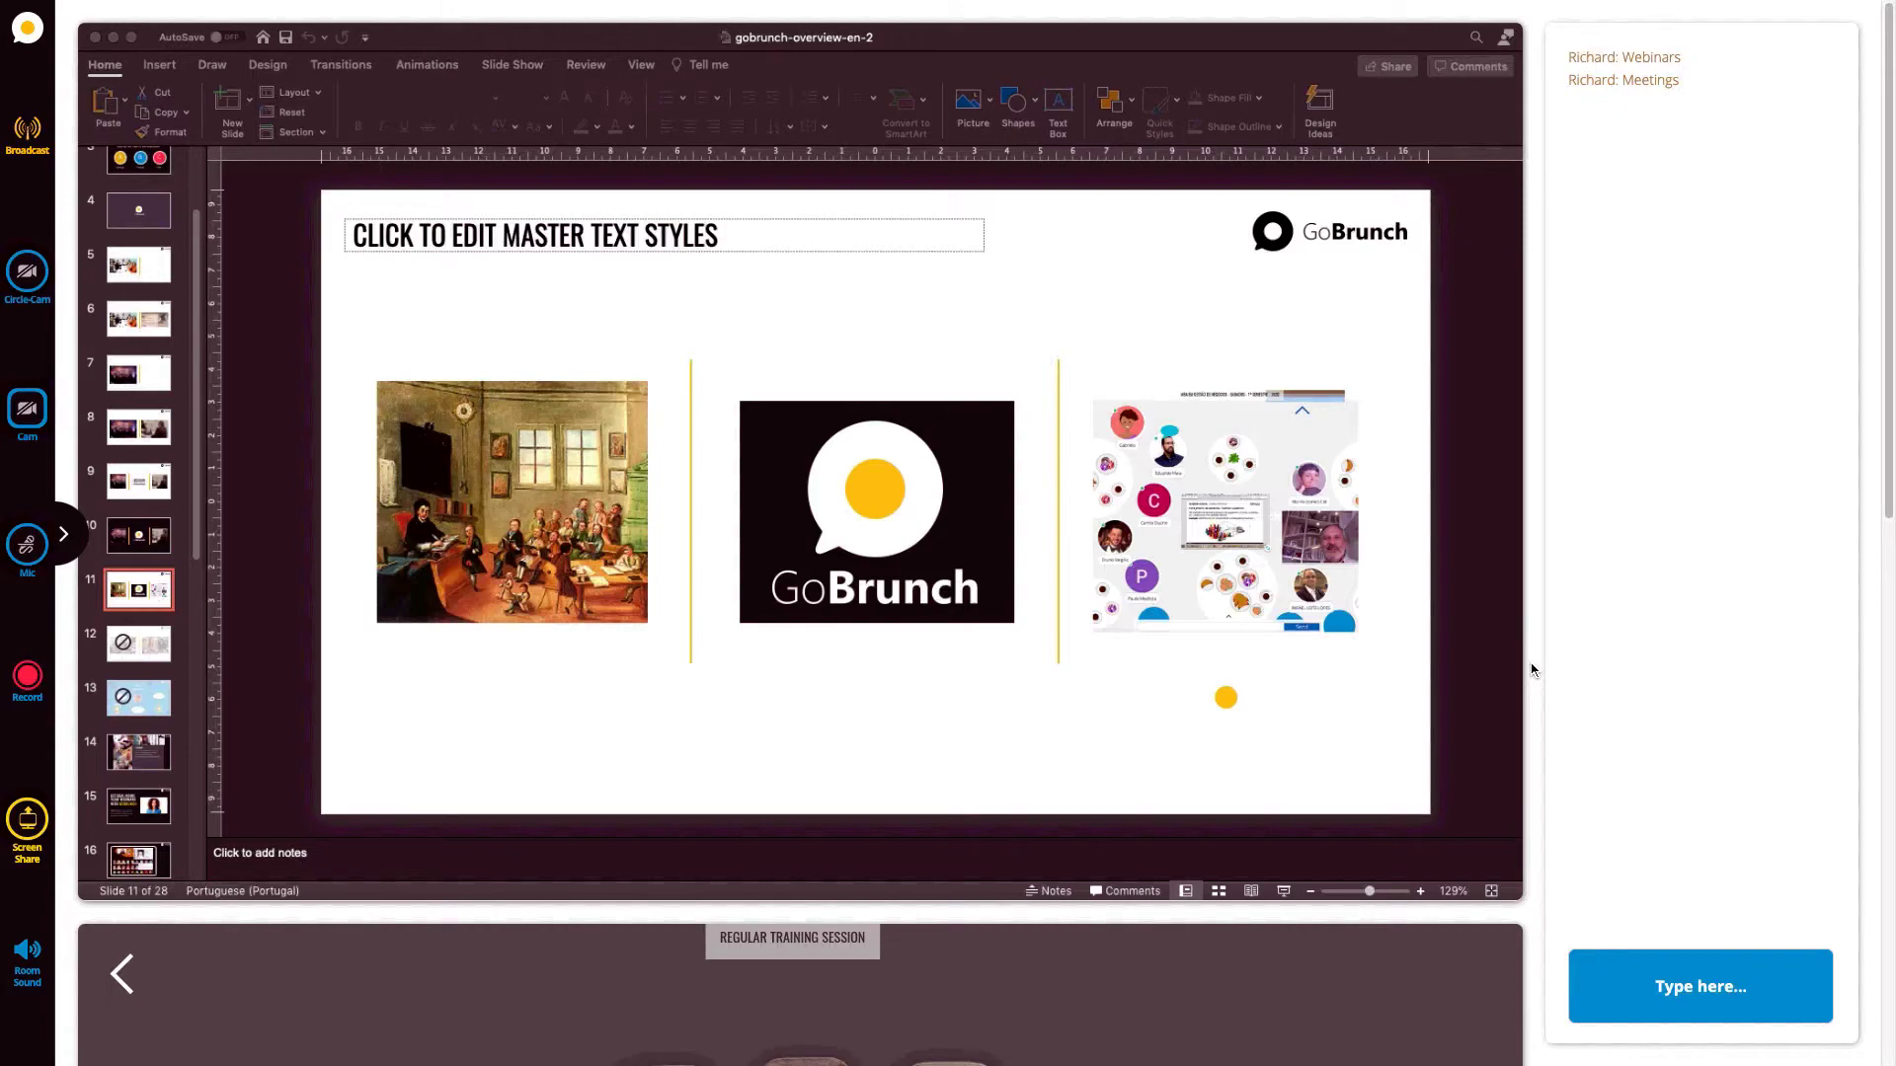
scroll(1529, 670, down, 6)
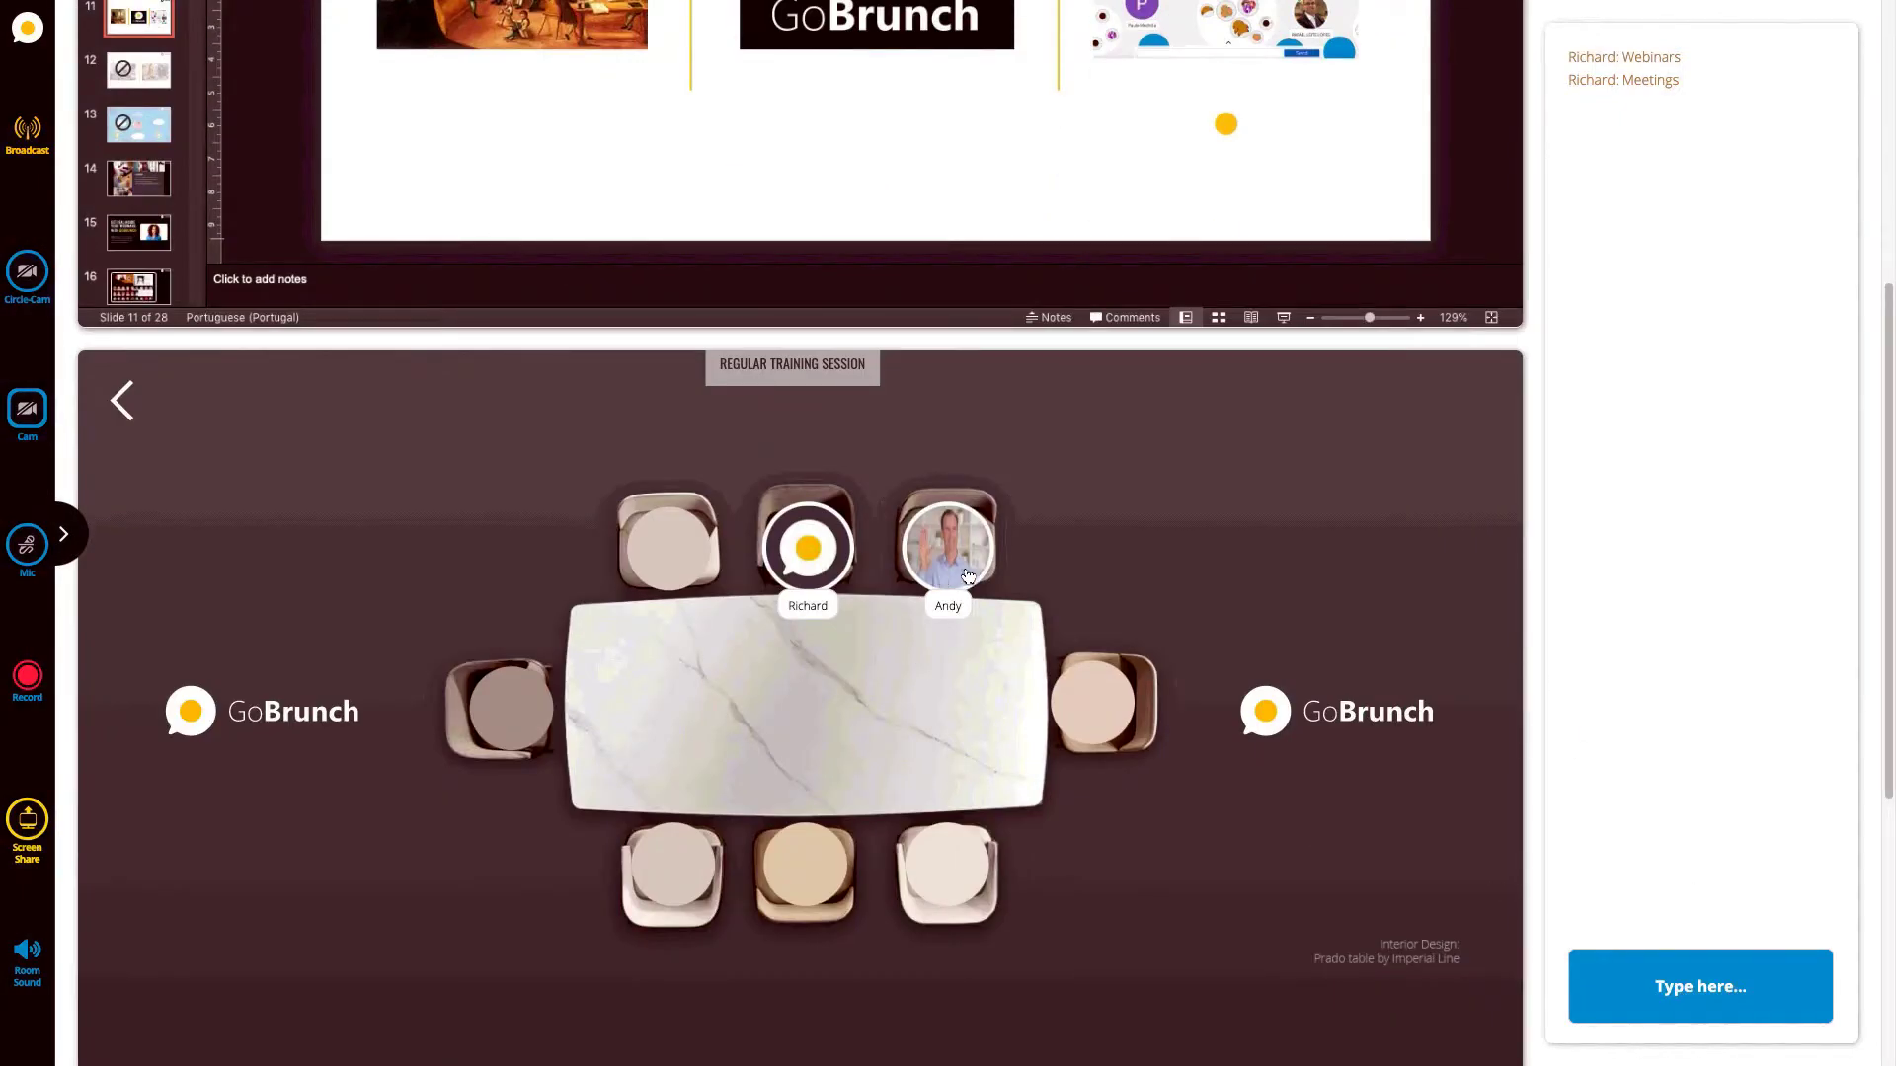
click(1676, 994)
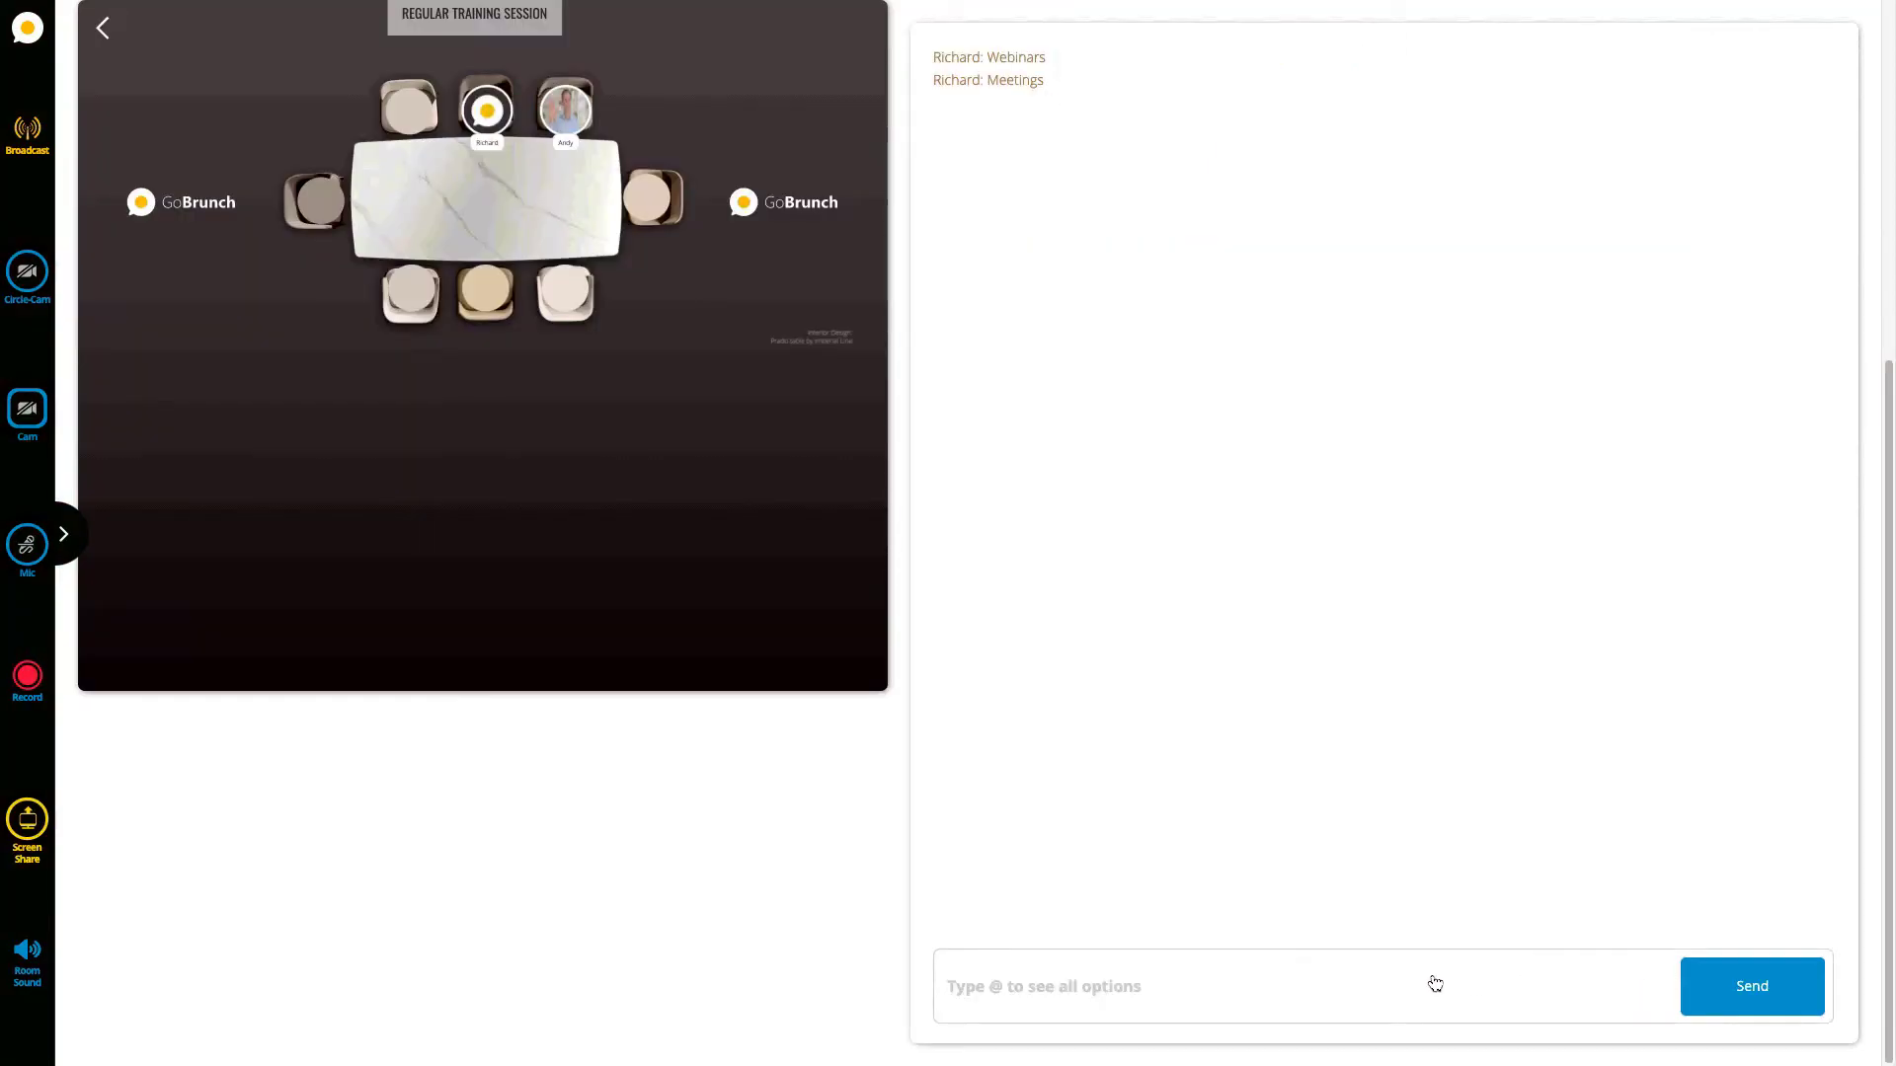
text(@)
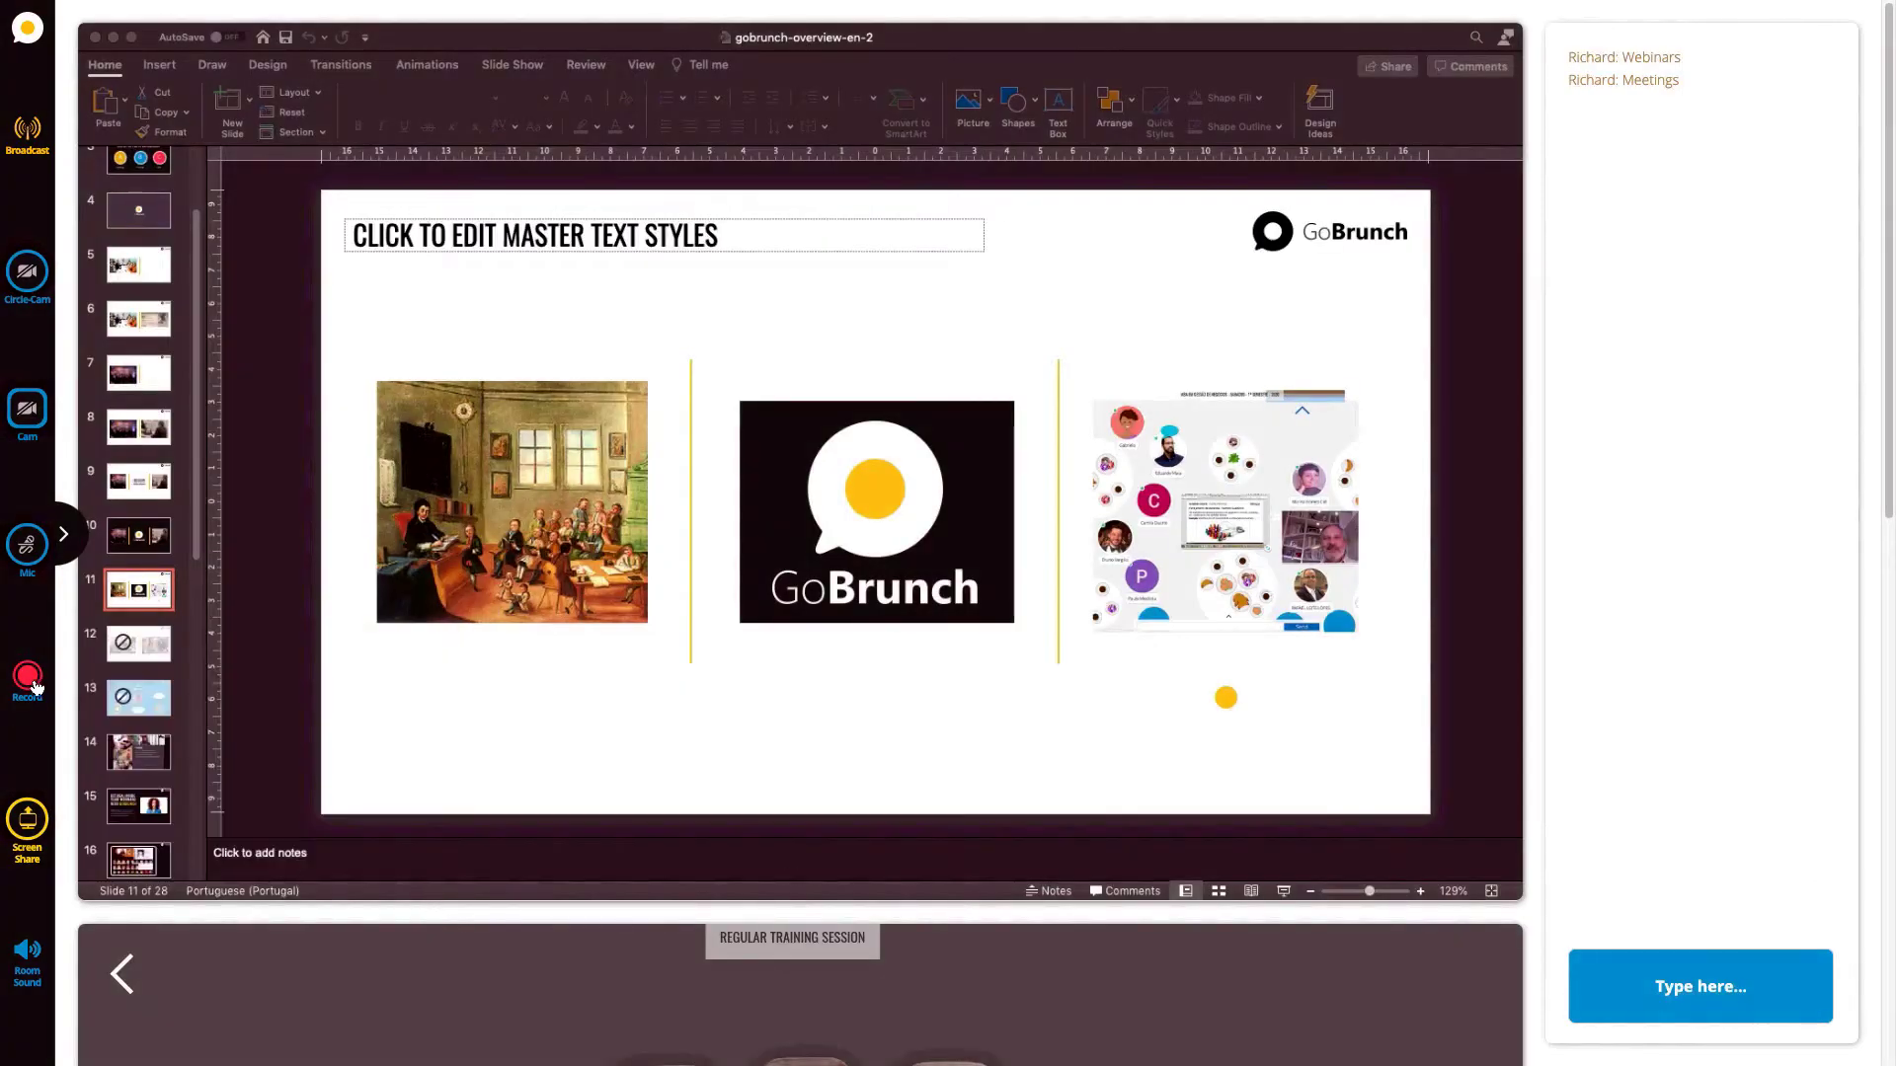
click(33, 684)
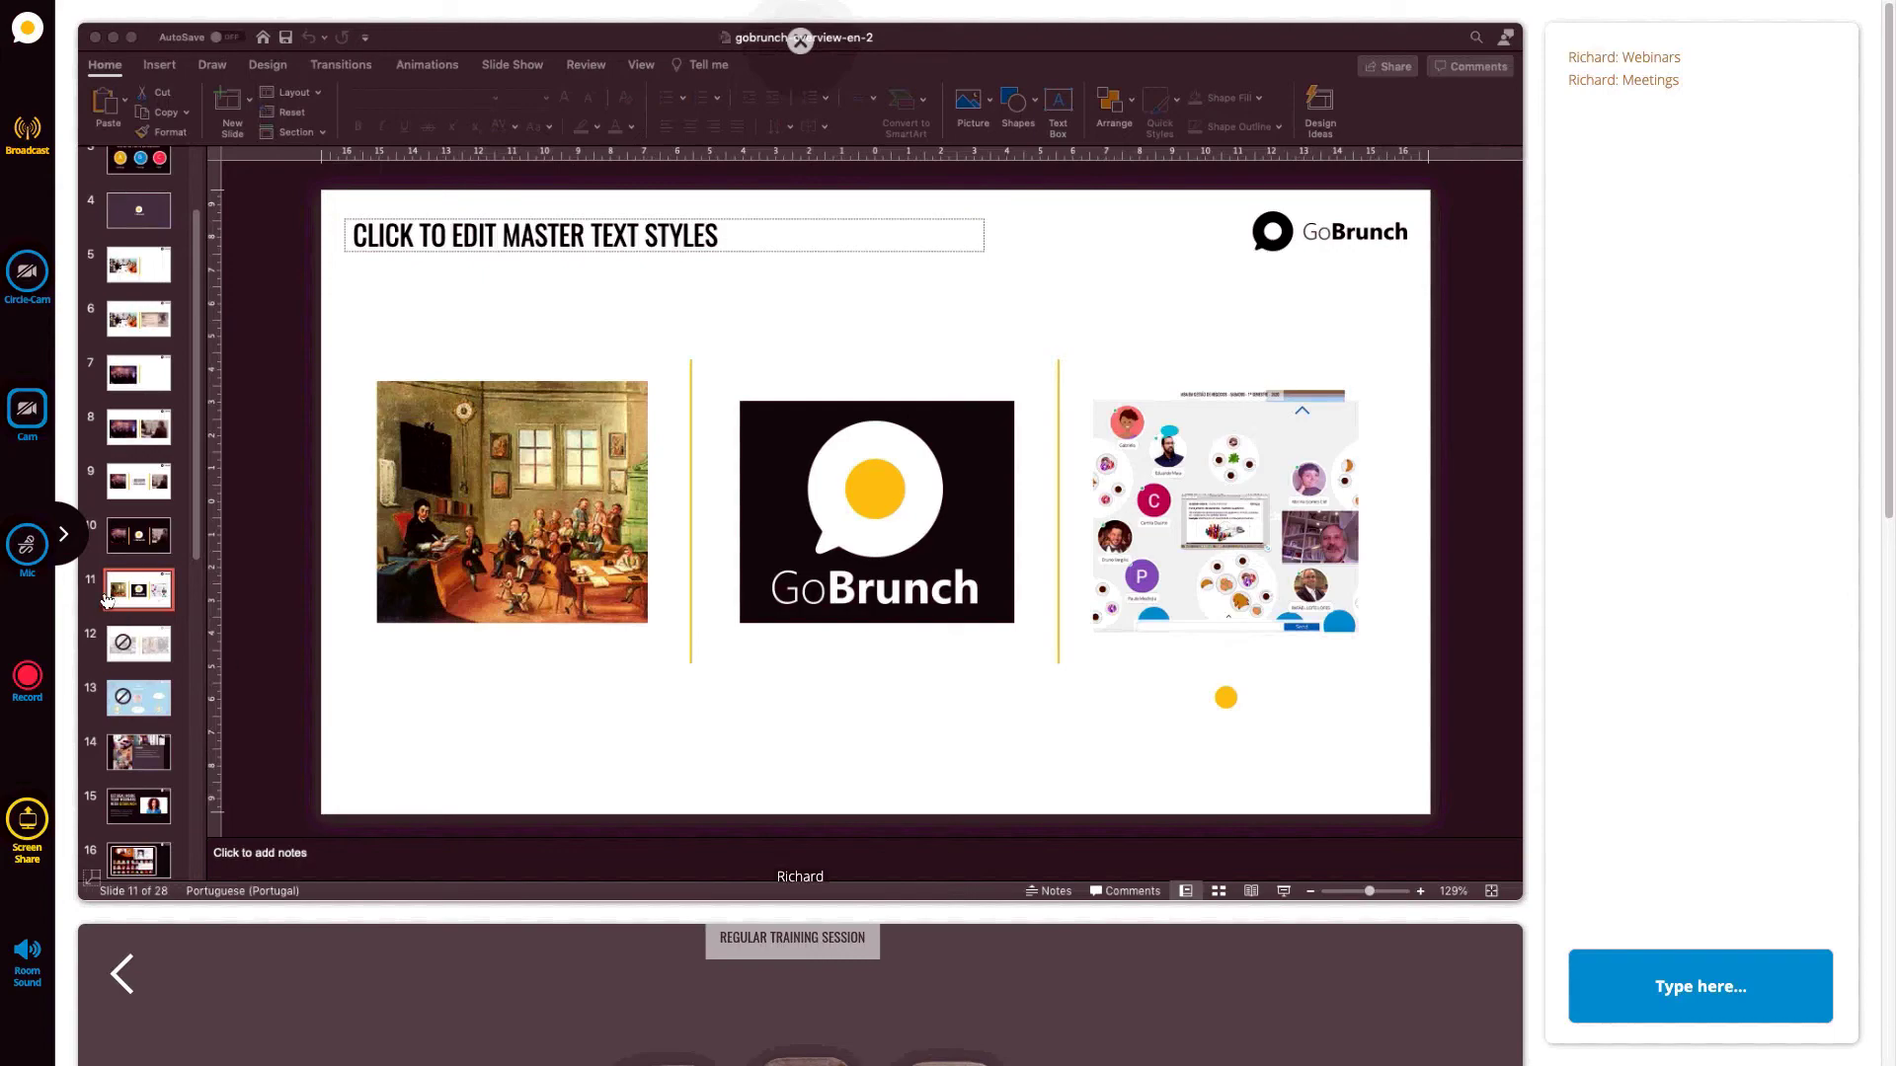
- Expand the sidebar and browse the Files, Screen Share, Rooms and Background panels
click(64, 534)
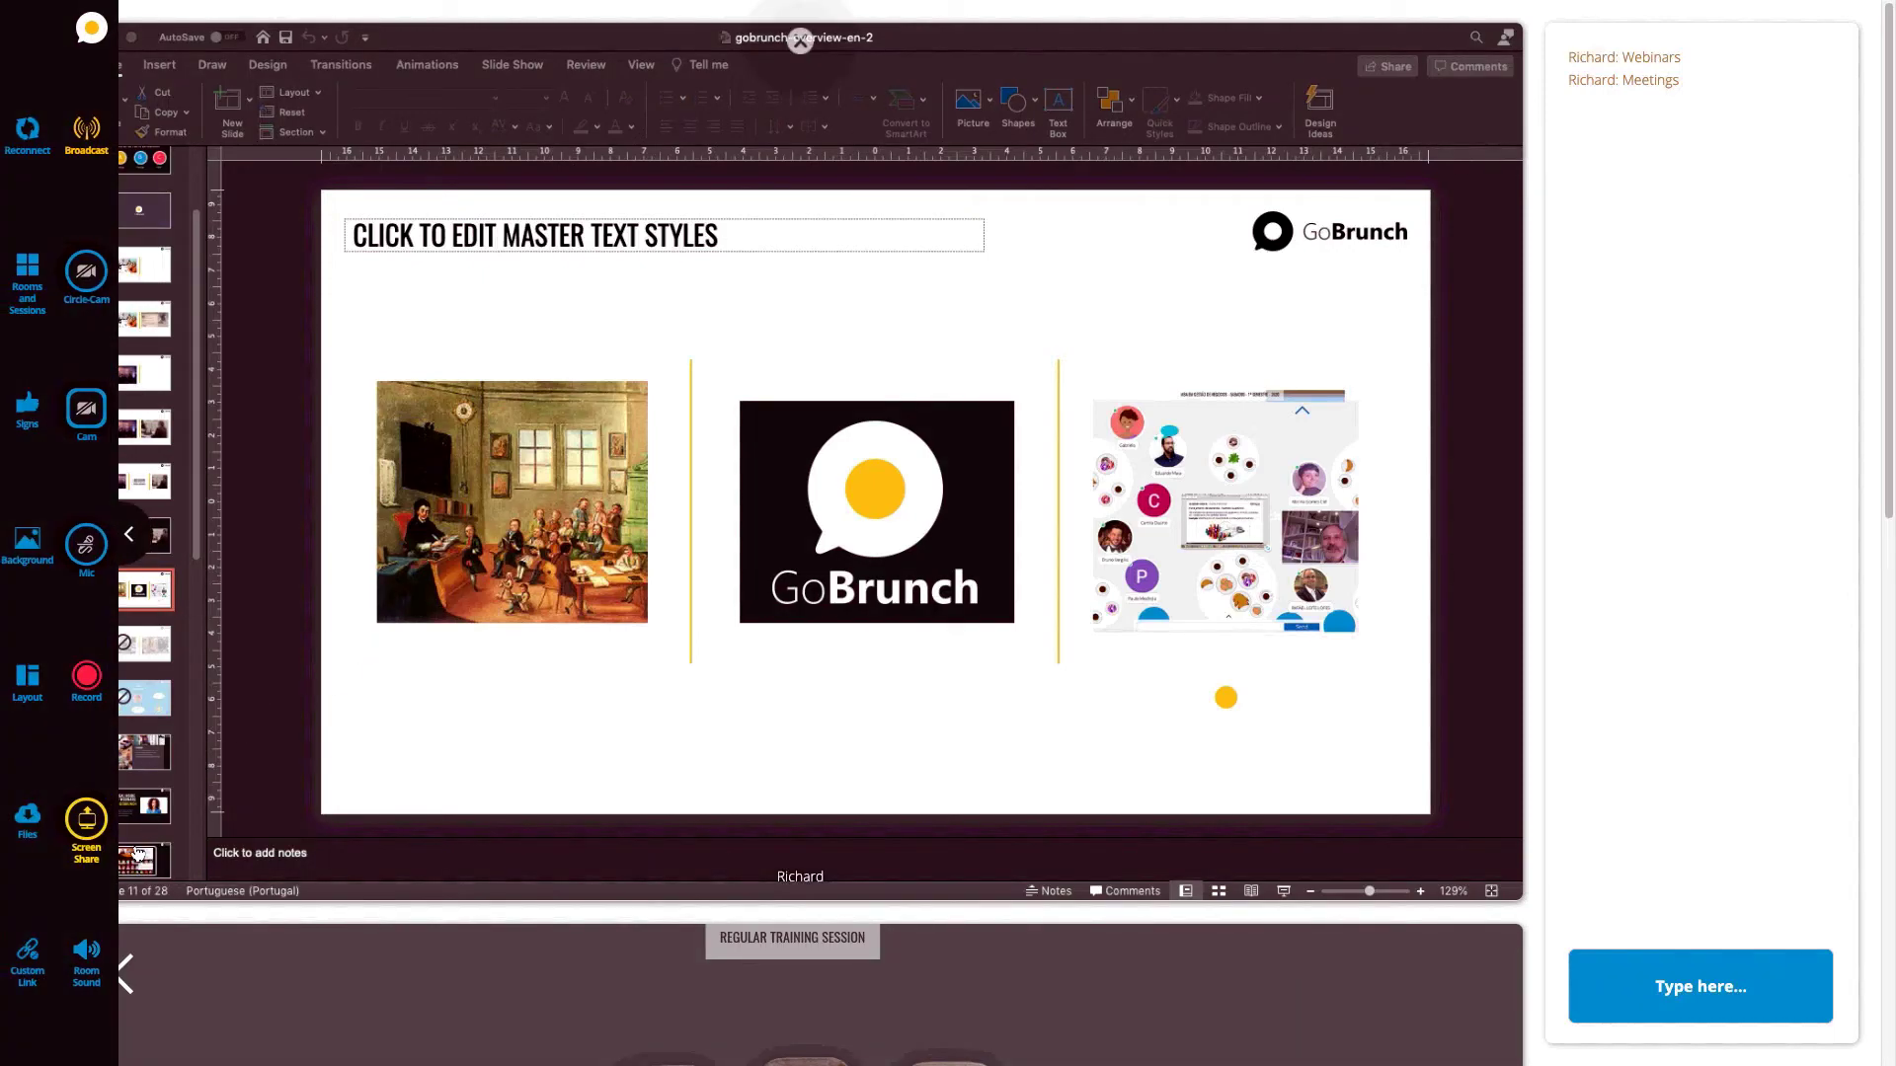
click(28, 819)
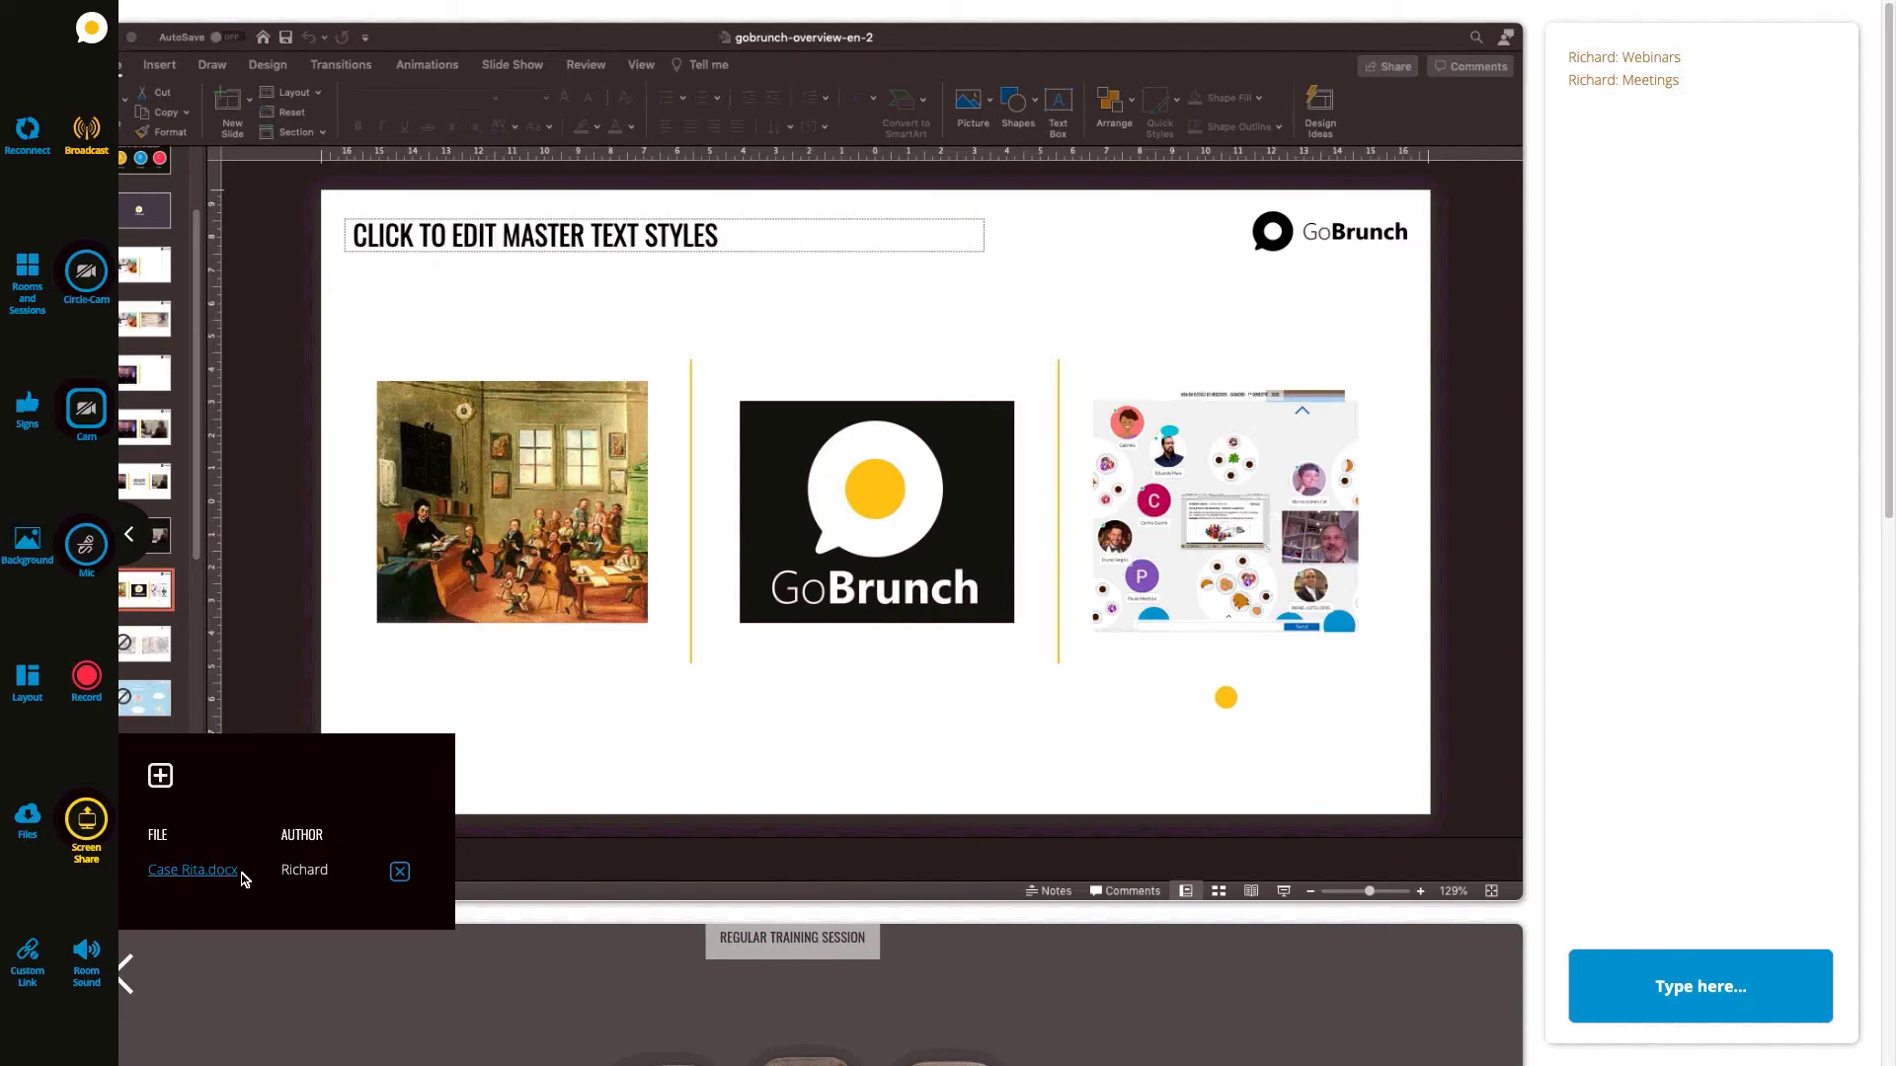
click(85, 820)
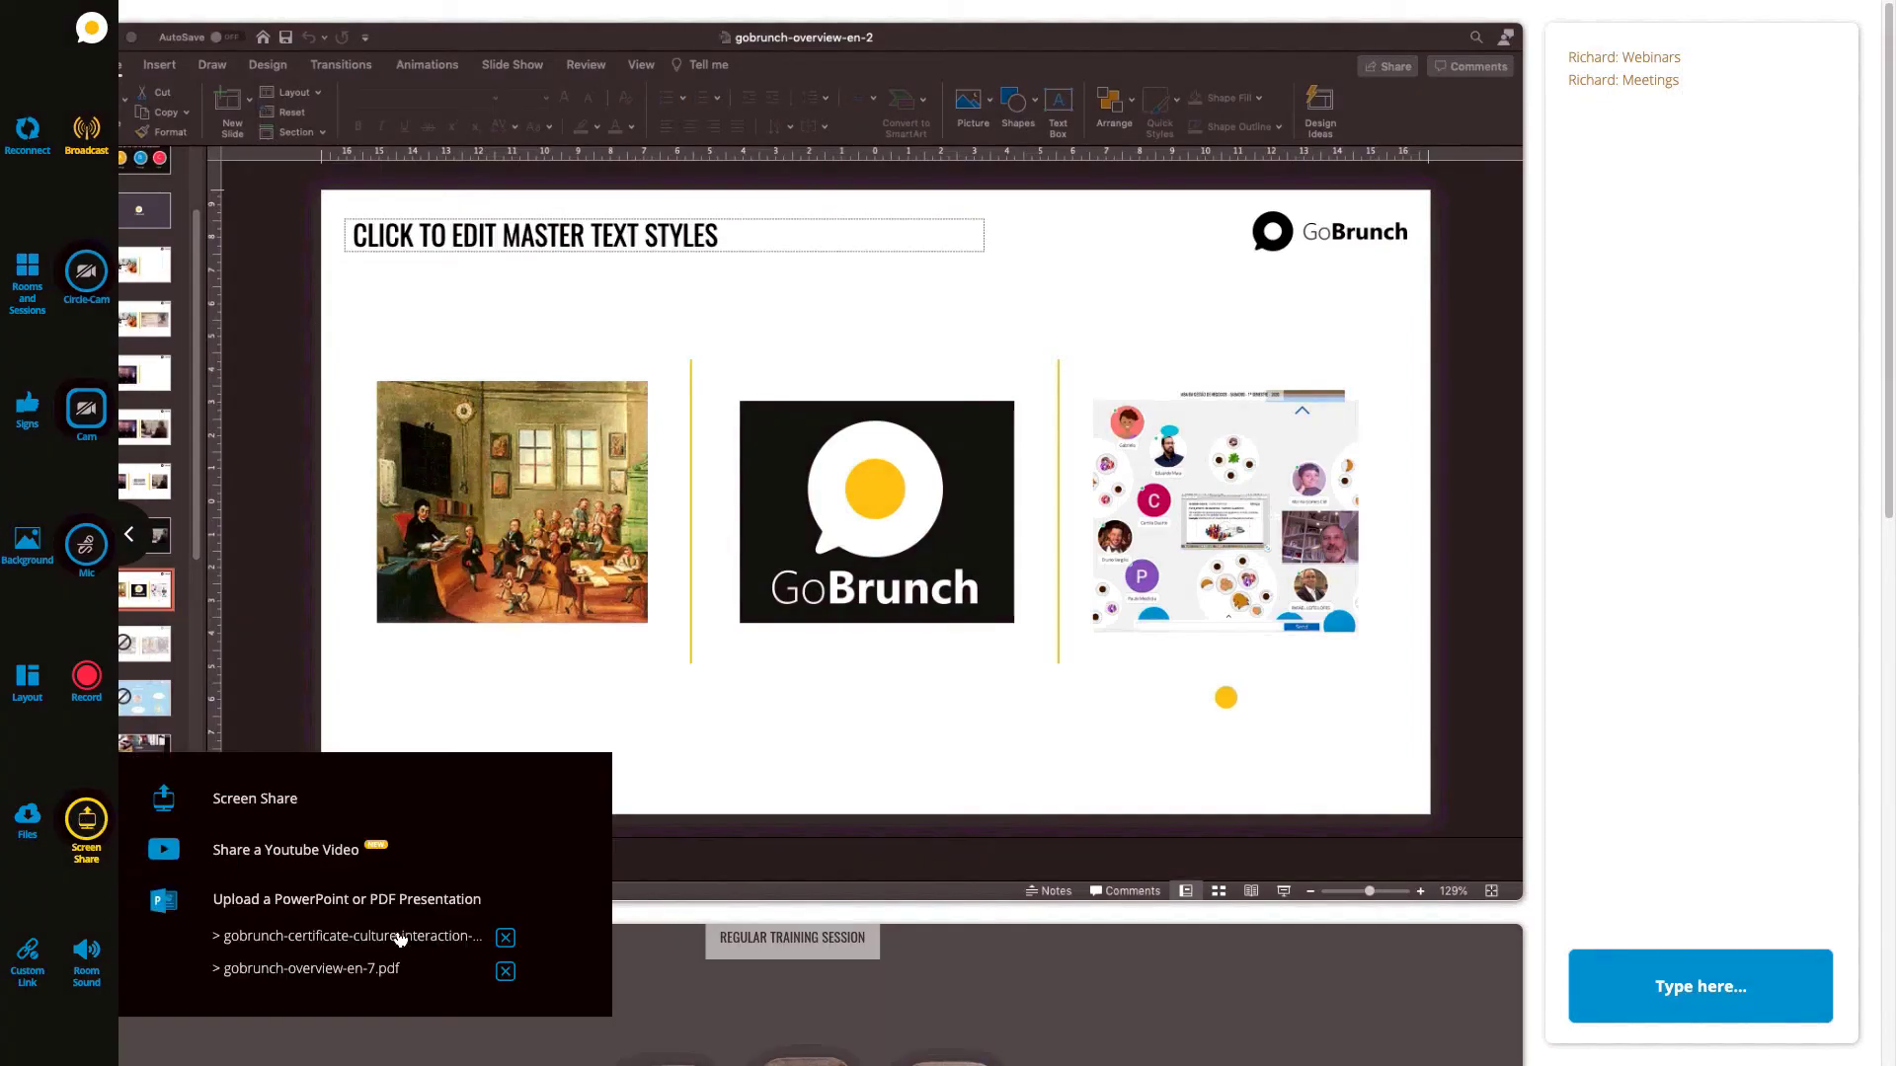
click(26, 285)
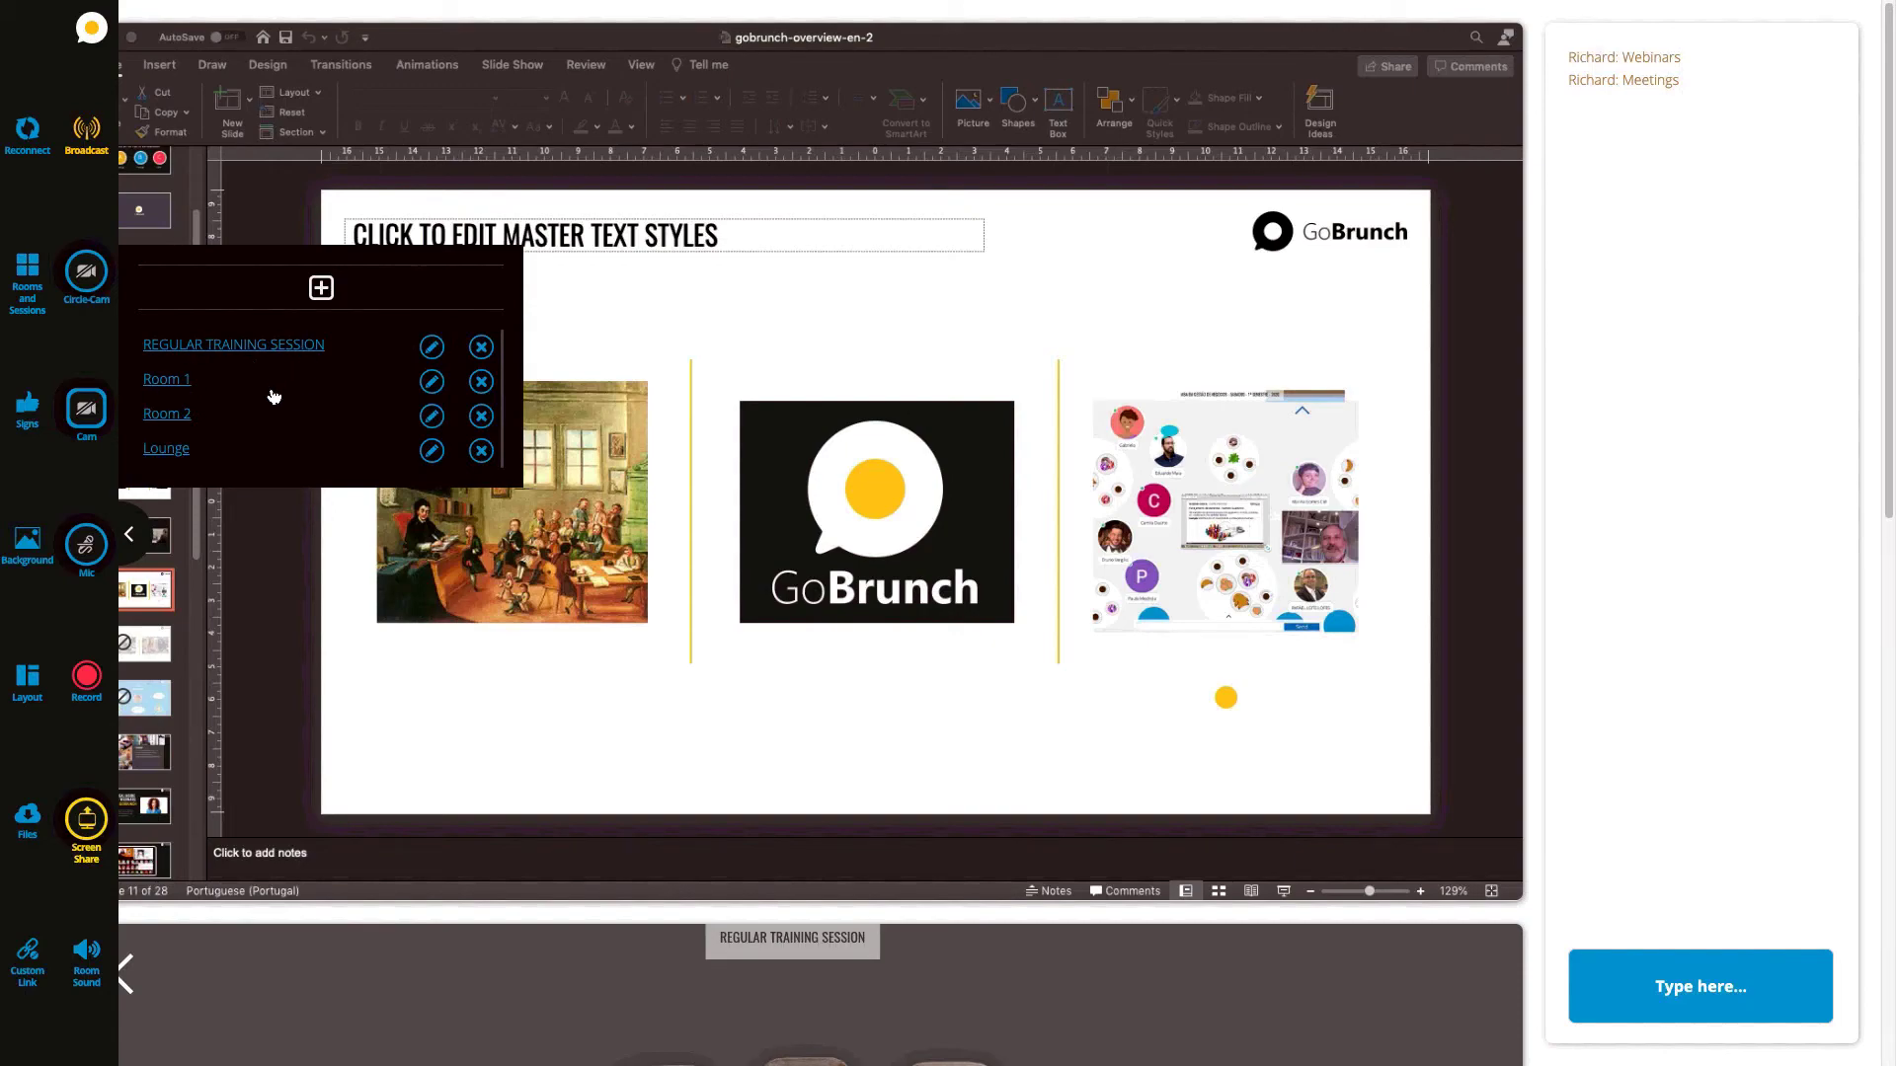
click(27, 541)
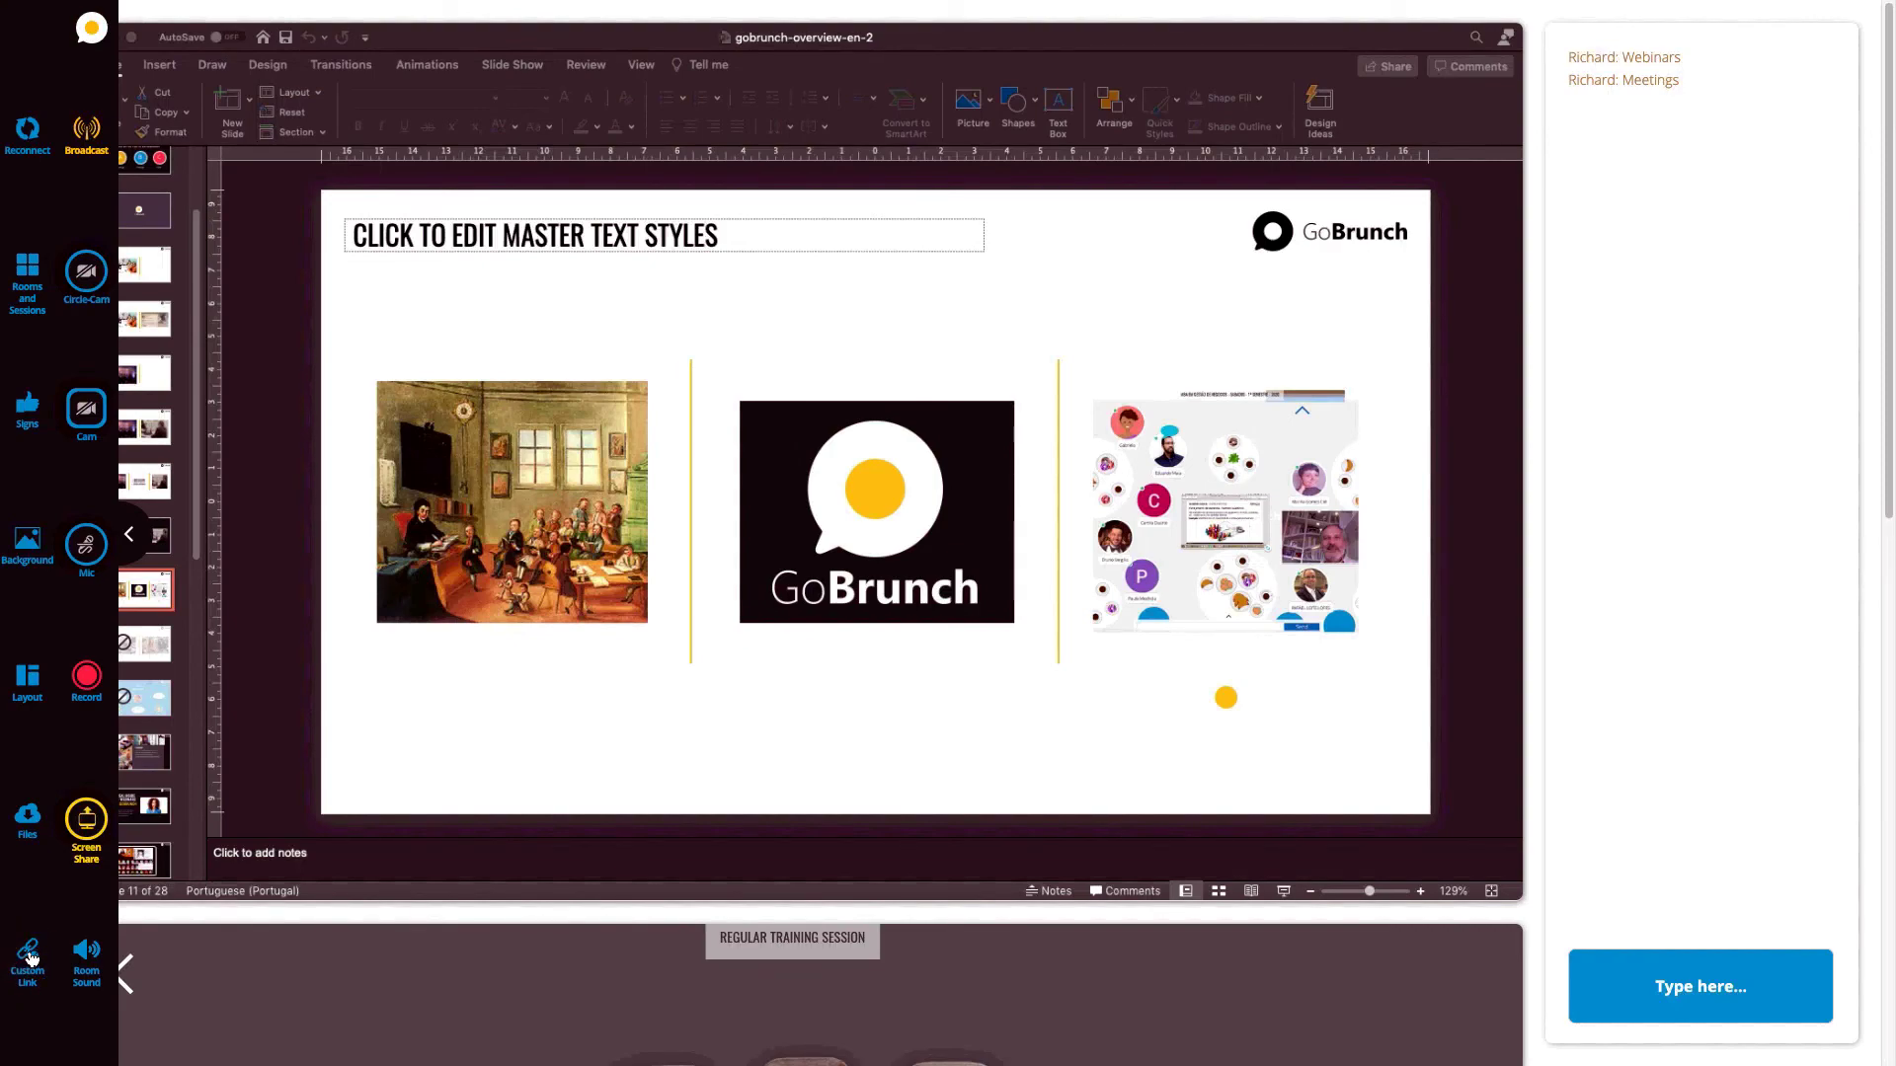
- Edit the Regular Training Session so both start and end dates are 2021/09/27
click(128, 534)
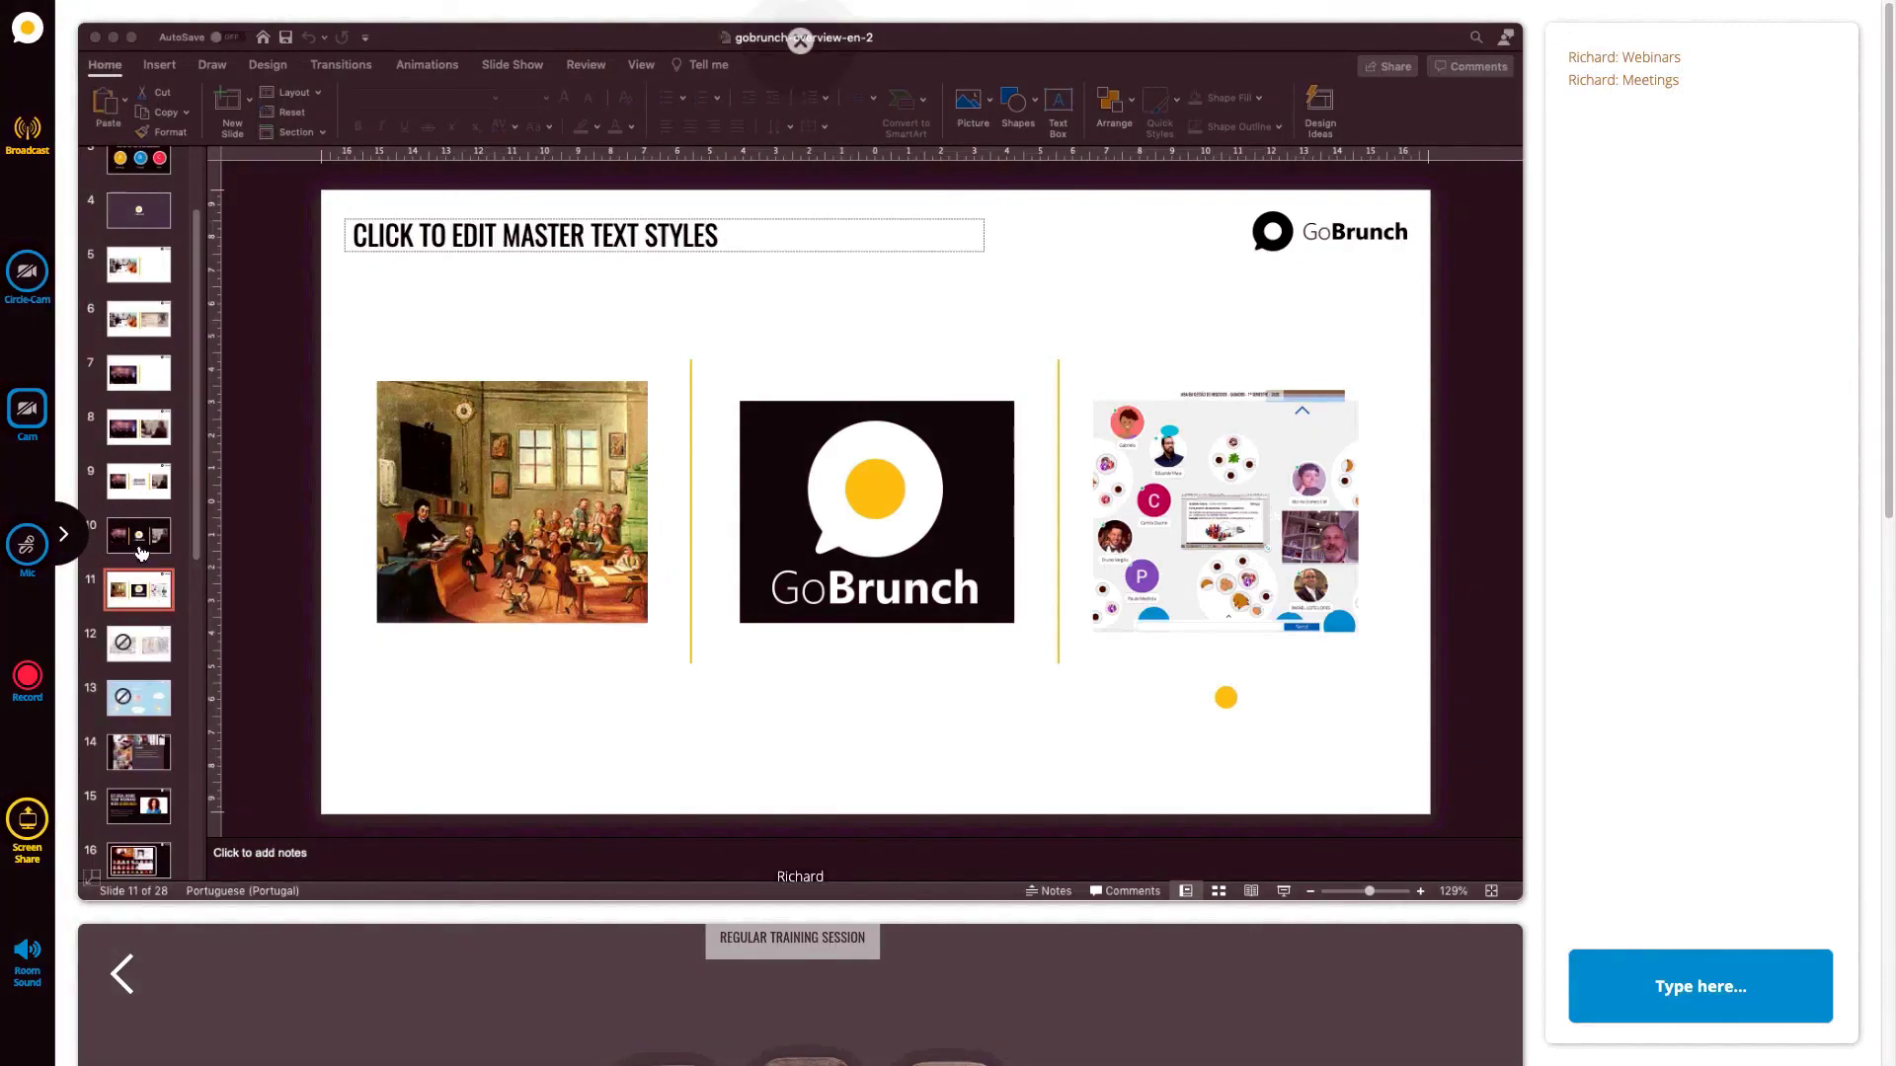
click(66, 537)
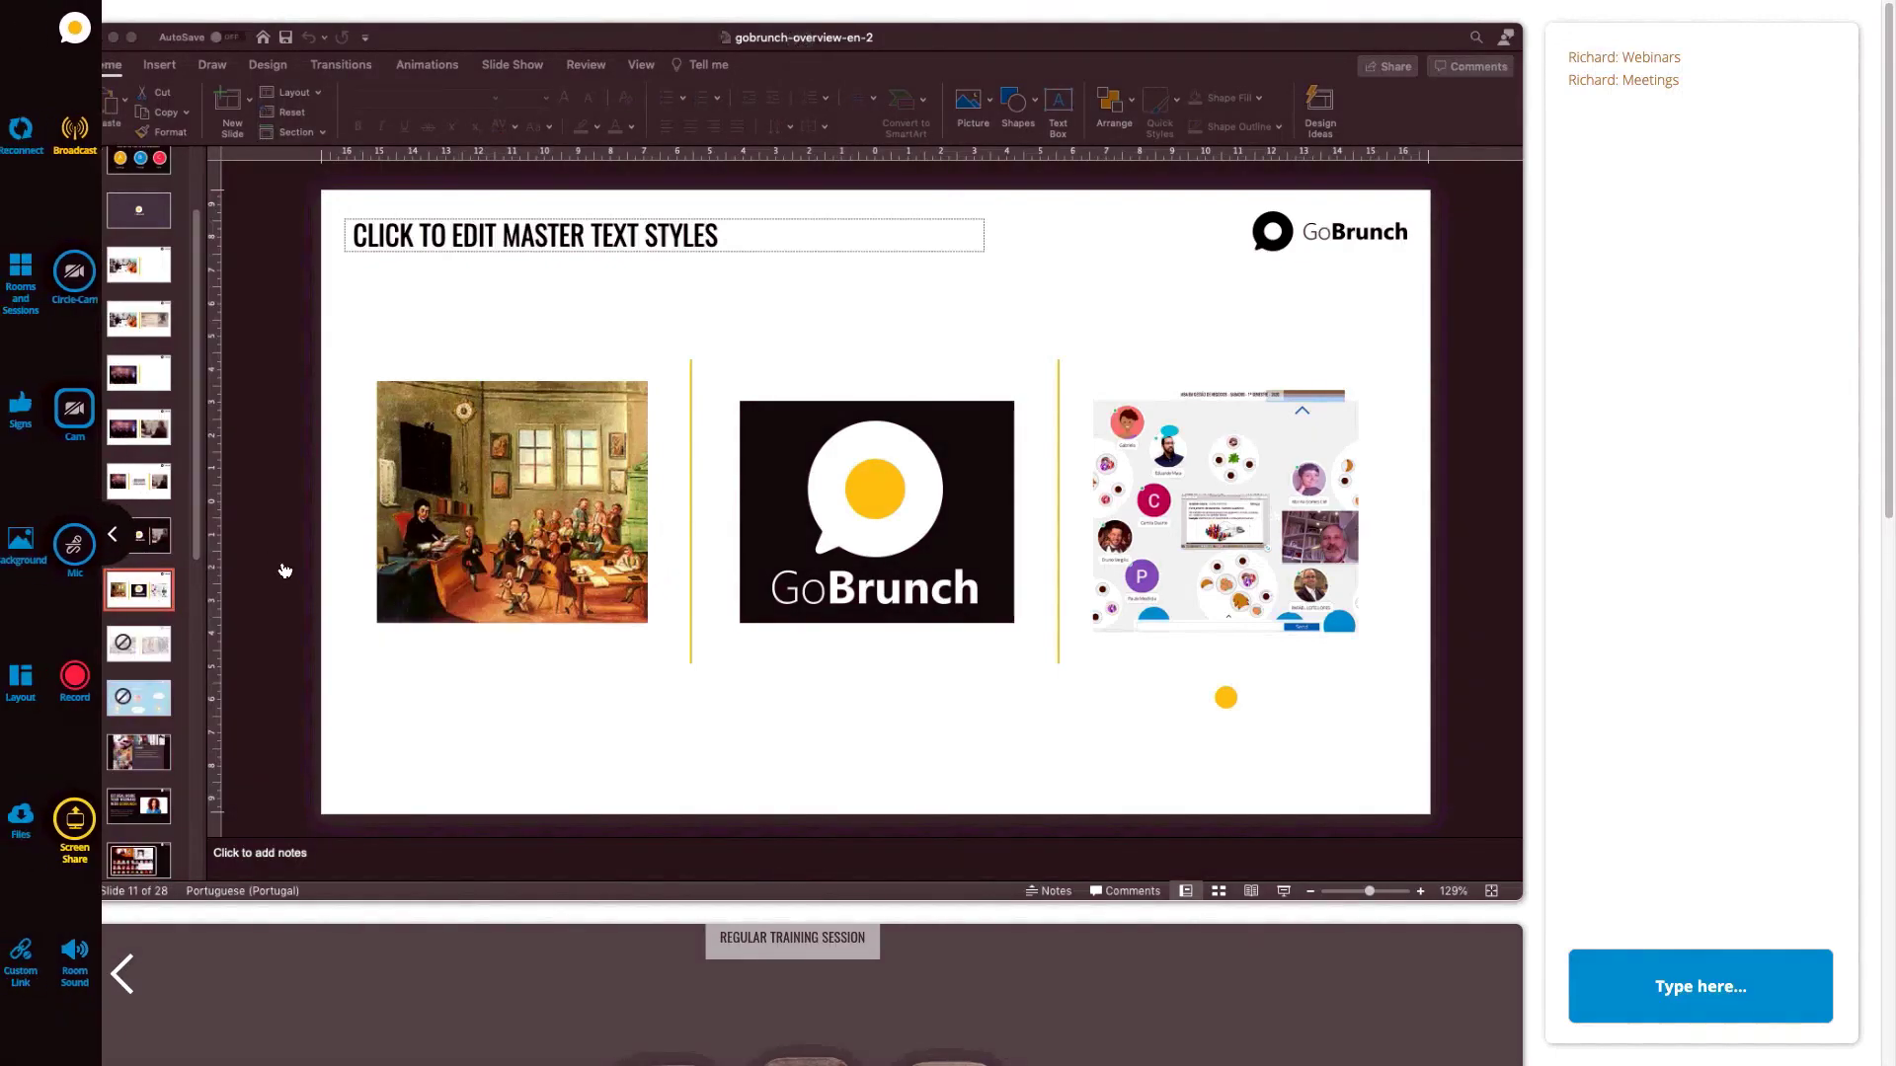
click(27, 289)
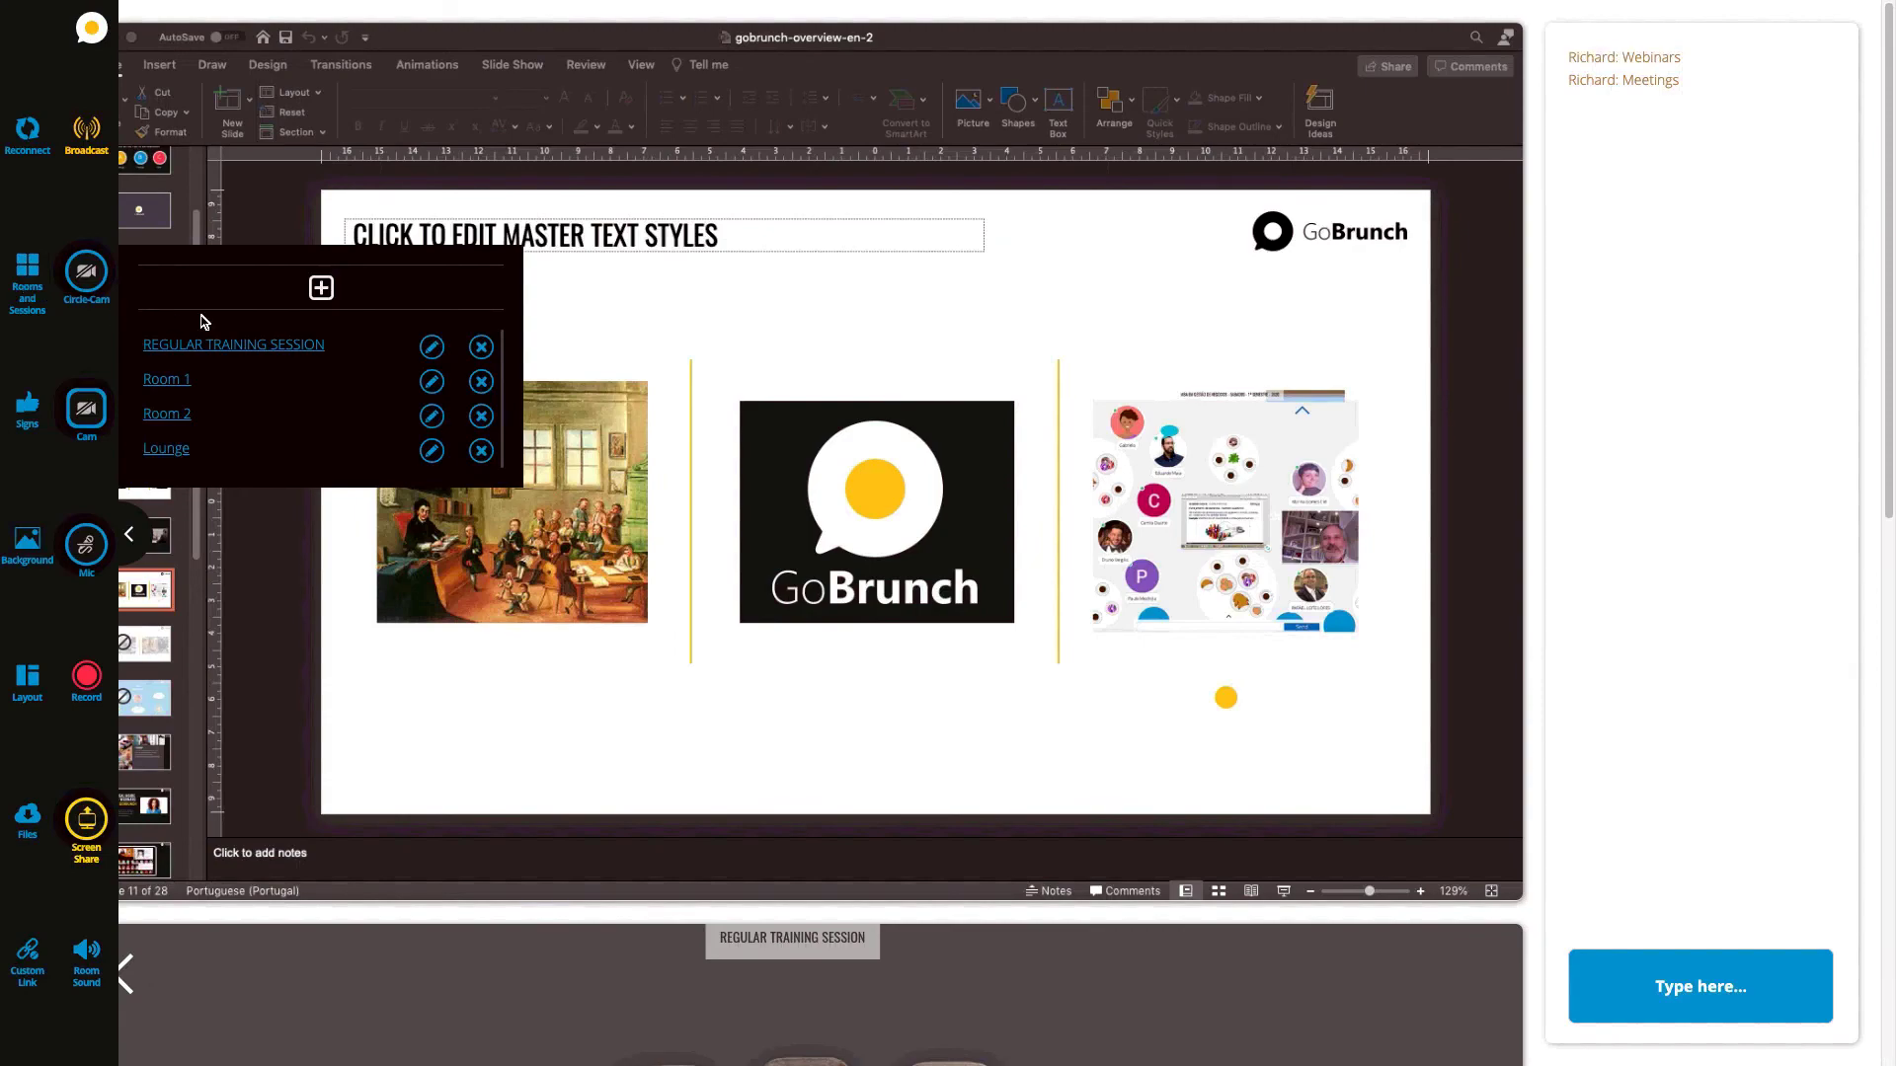
click(430, 347)
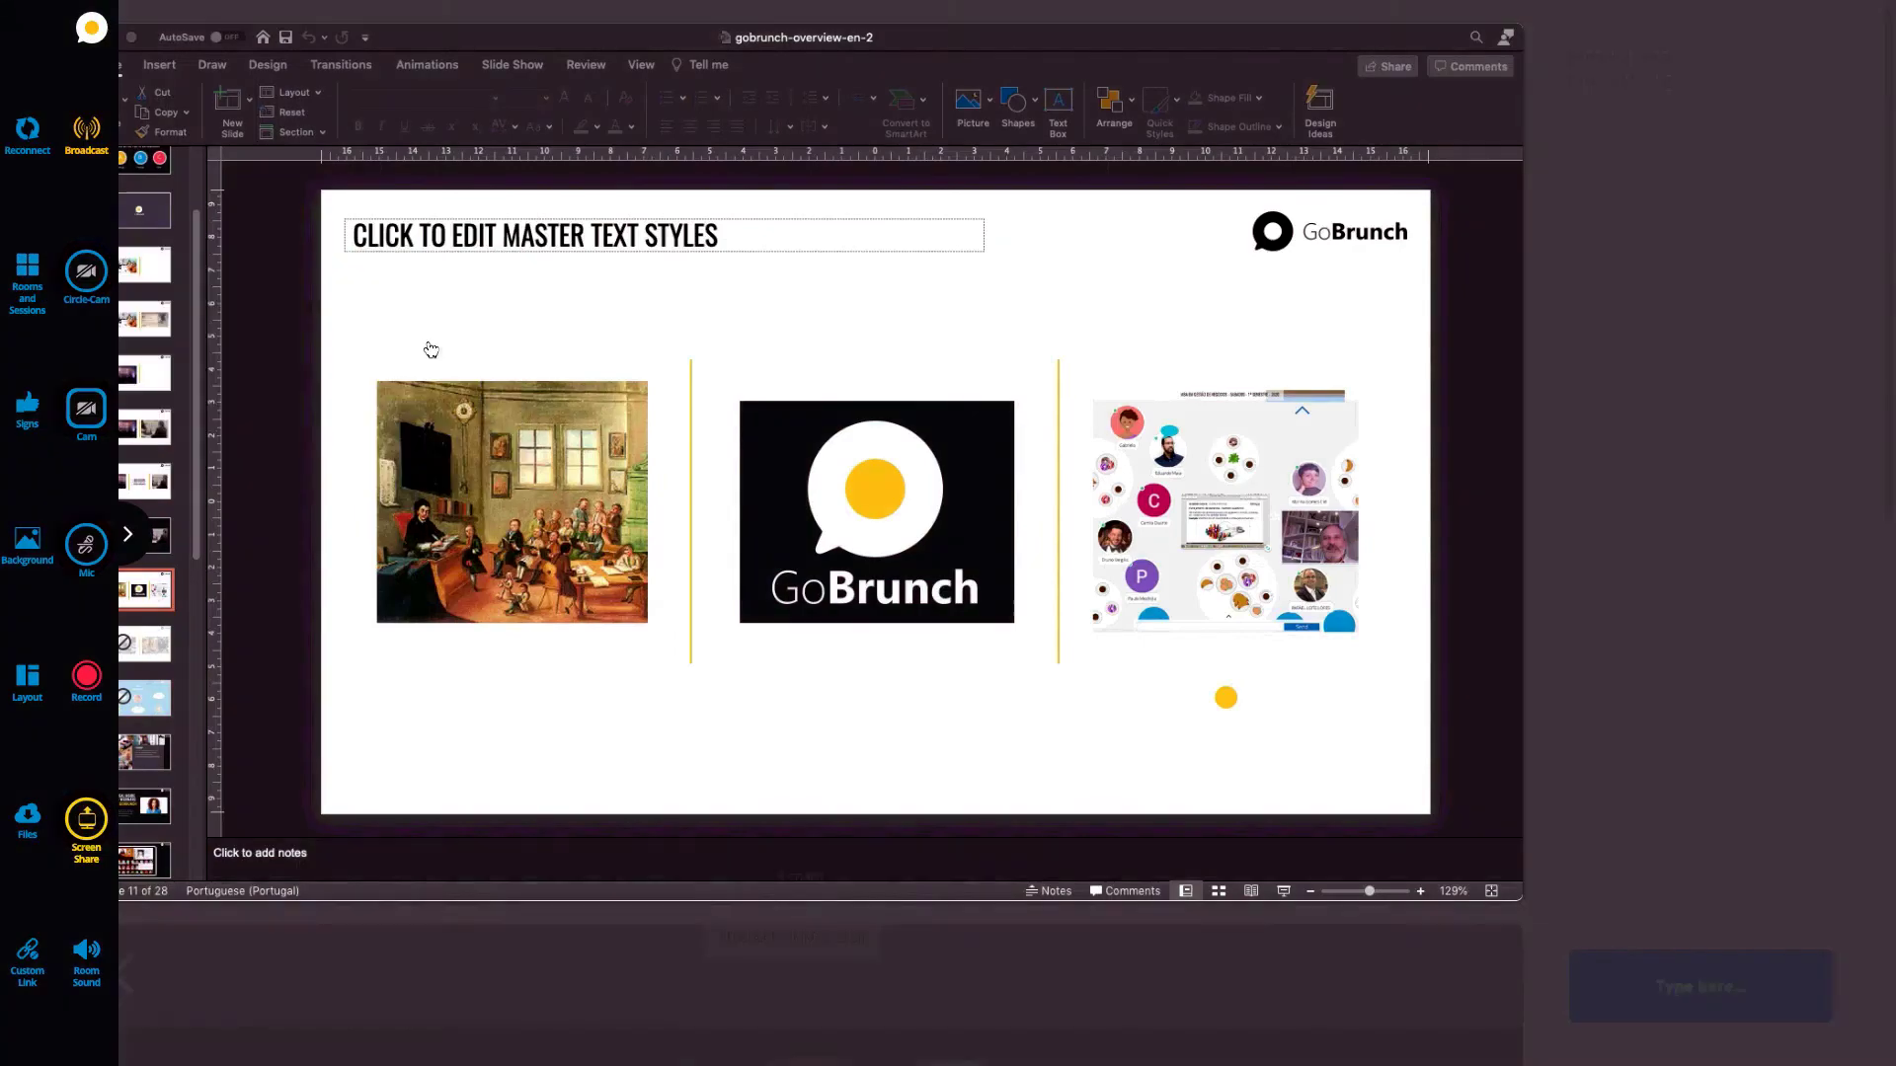
click(1371, 301)
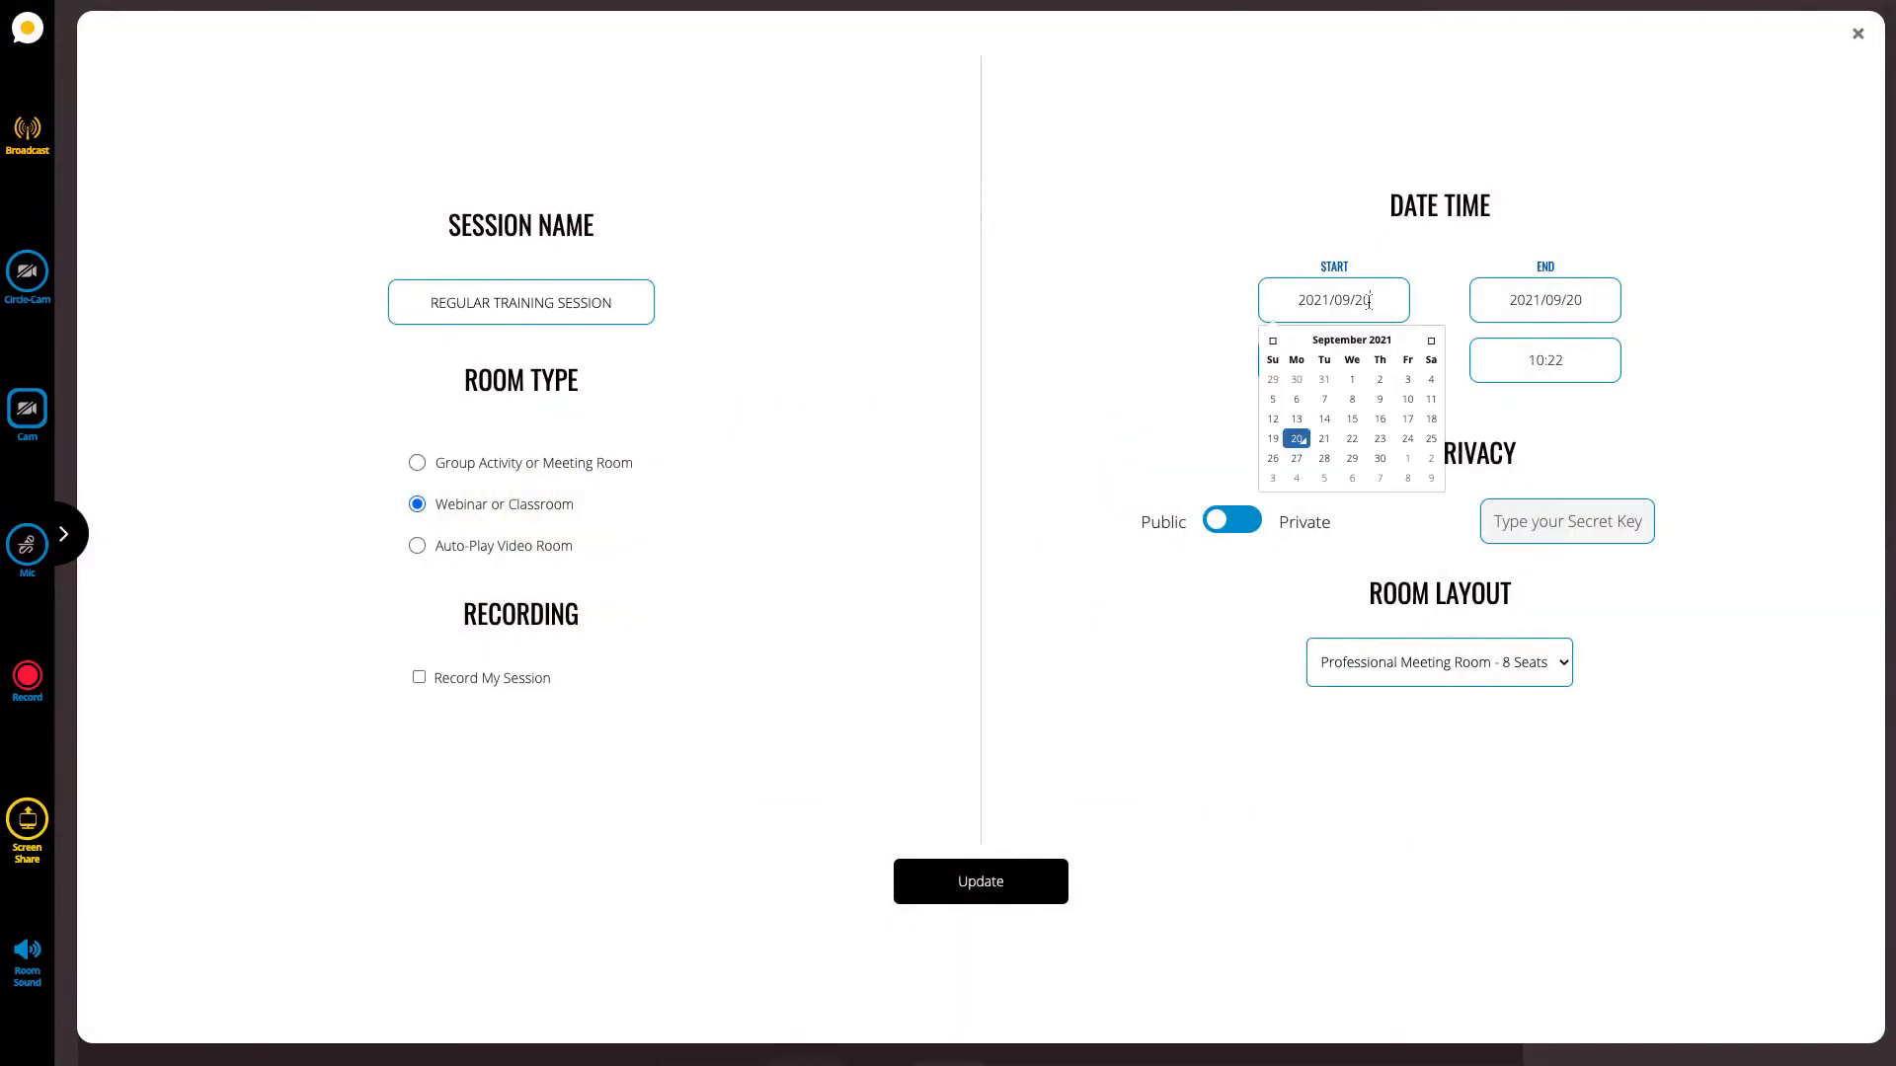
click(1296, 459)
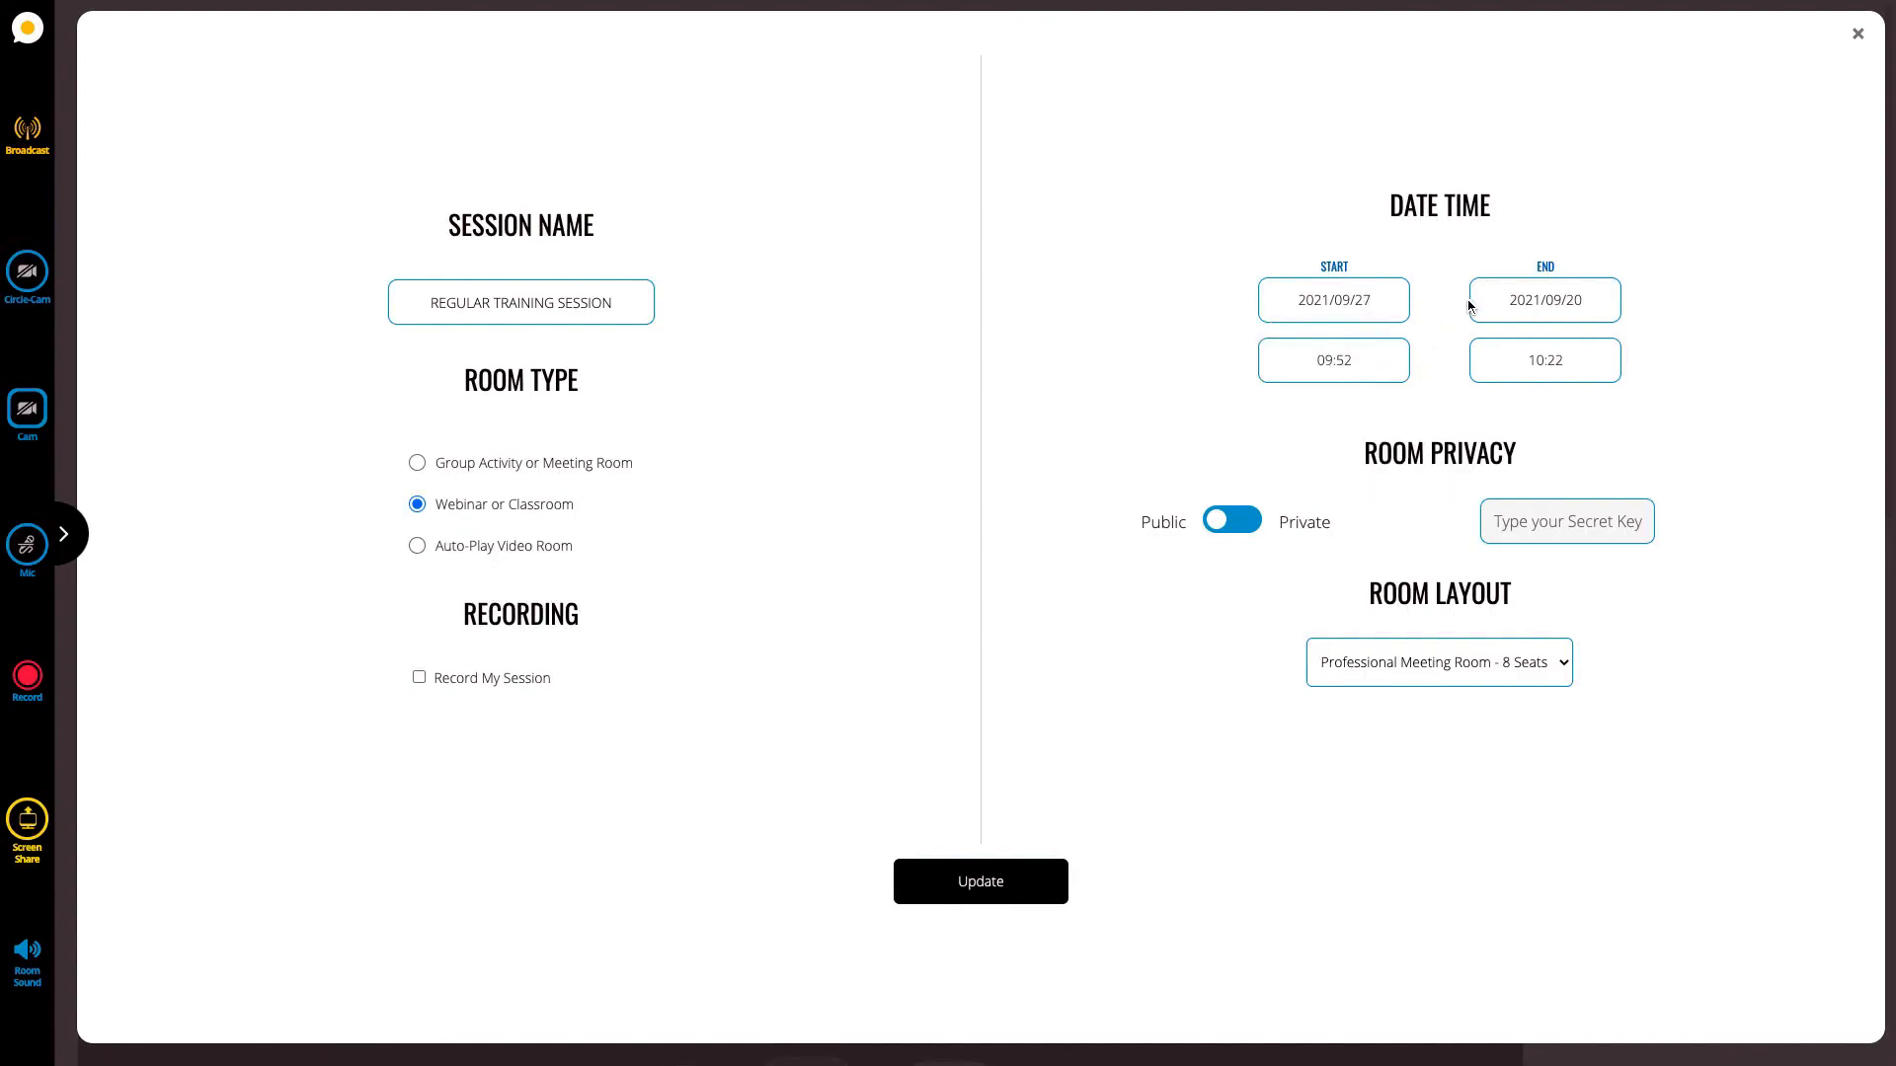
click(1493, 312)
click(1508, 458)
- Close the session settings and bring up the session recordings list
click(59, 647)
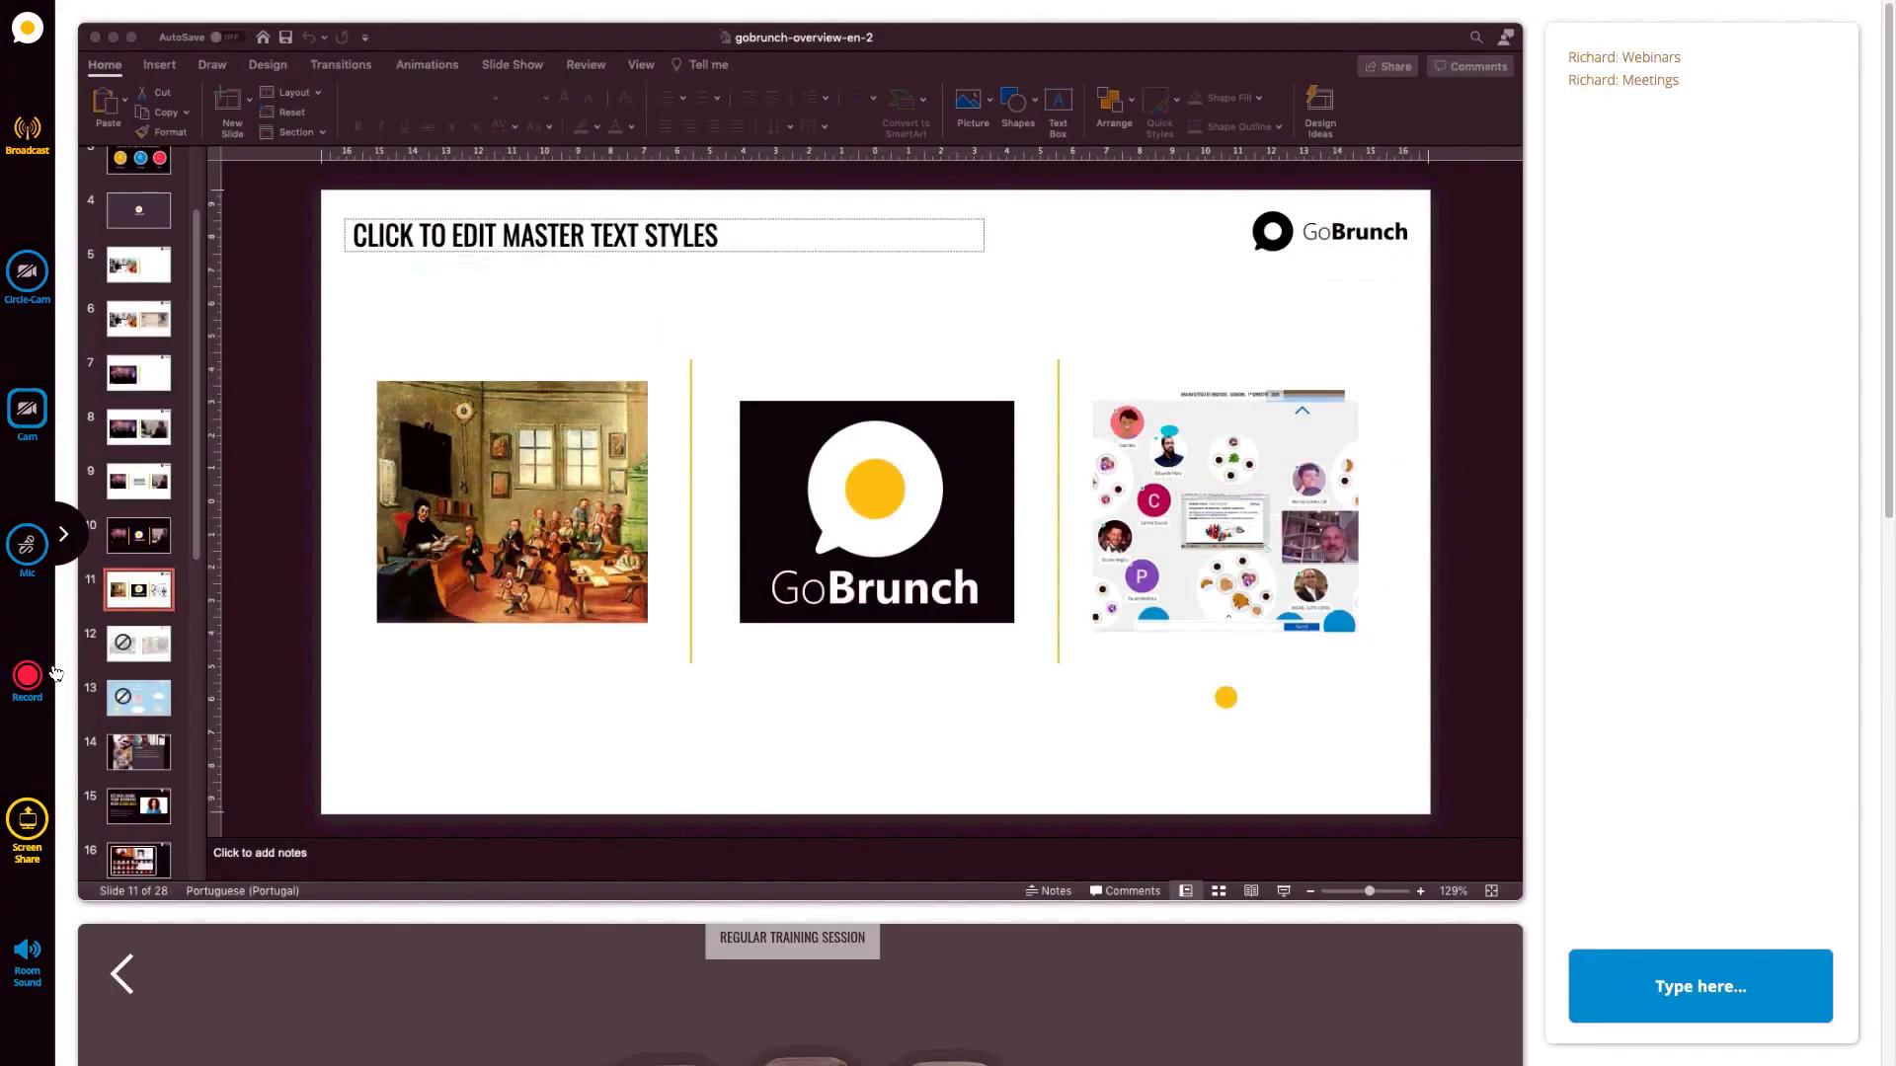
click(30, 691)
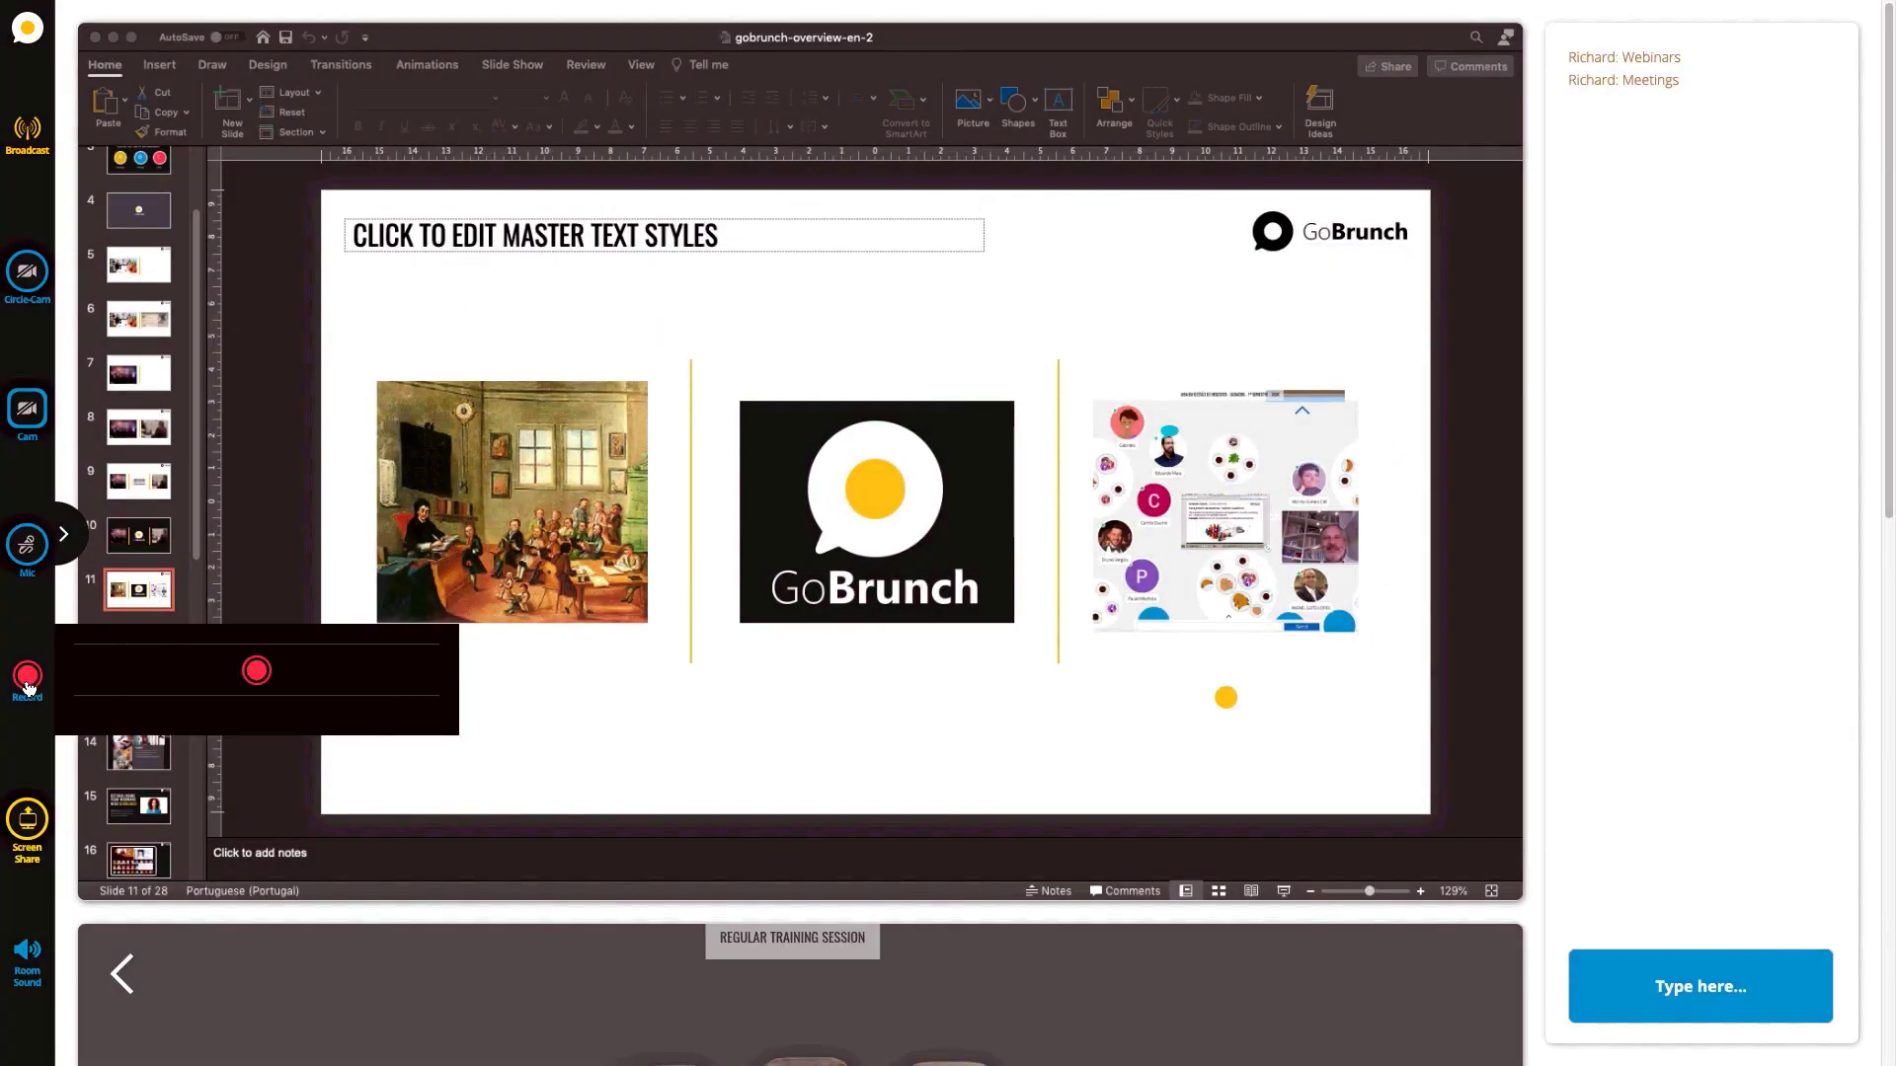